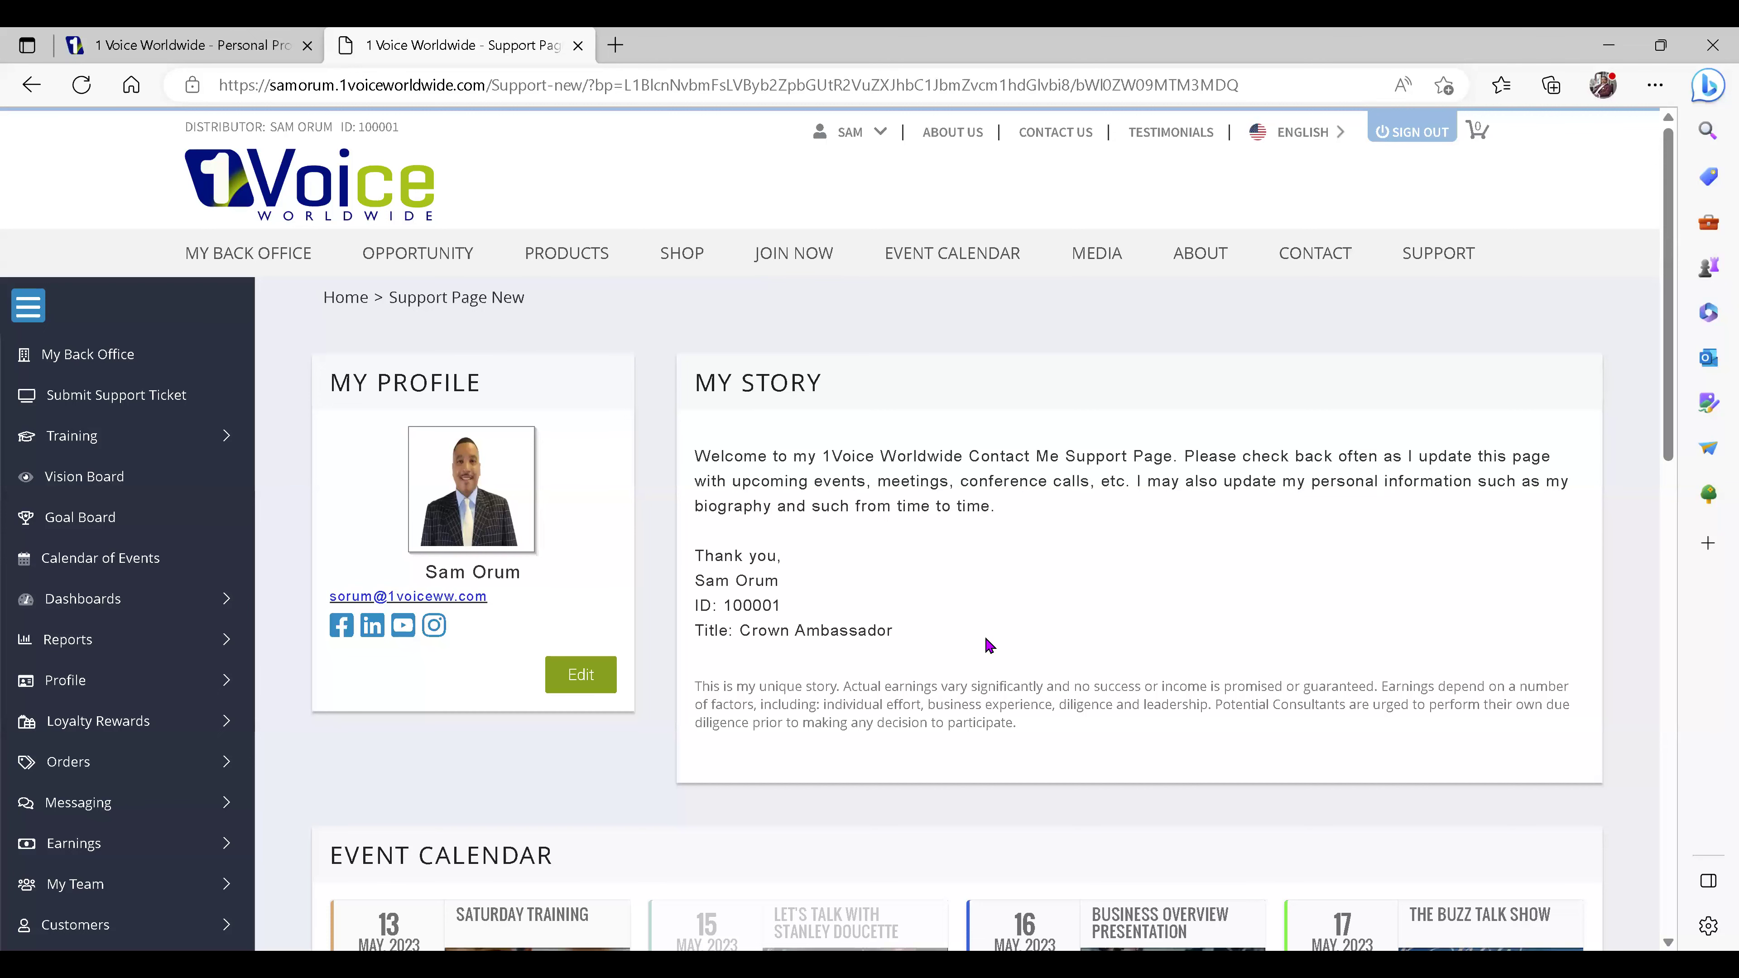
- Examine the support page's profile, story, event calendar and edit option, and check the My Support Page entry in the personal profile
{"action": "scroll", "coordinate": [789, 633], "scroll_direction": "down", "scroll_amount": 3}
{"action": "scroll", "coordinate": [795, 623], "scroll_direction": "down", "scroll_amount": 1}
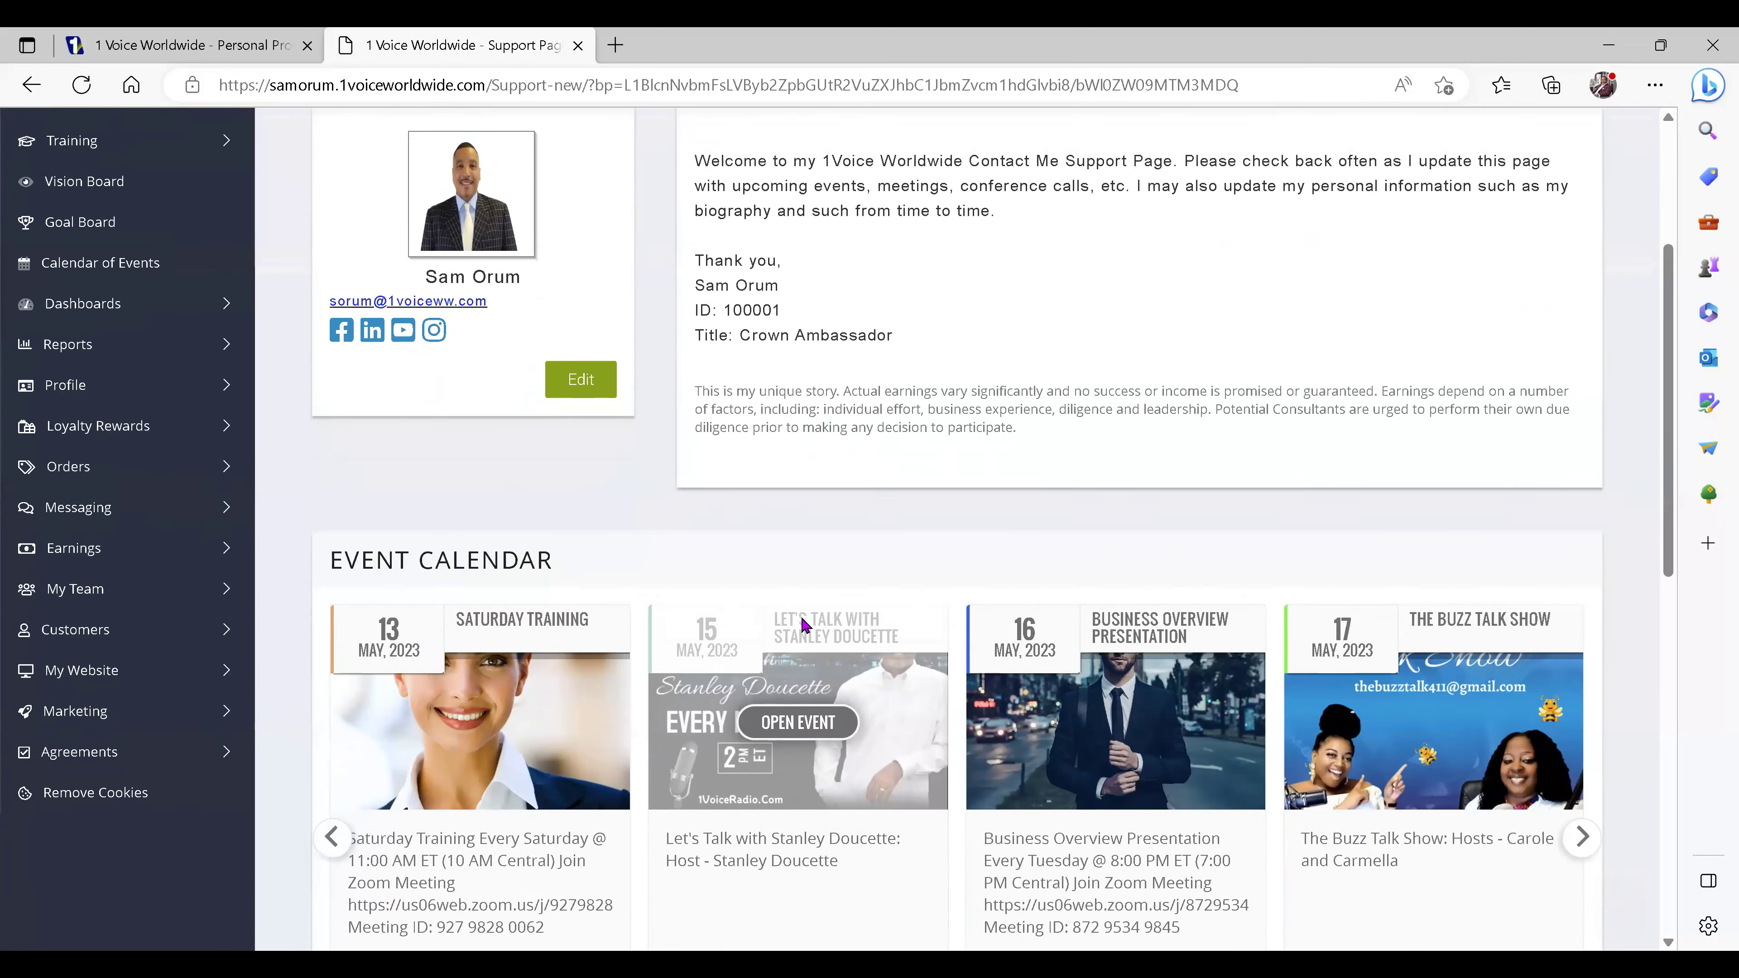
{"action": "scroll", "coordinate": [822, 630], "scroll_direction": "up", "scroll_amount": 5}
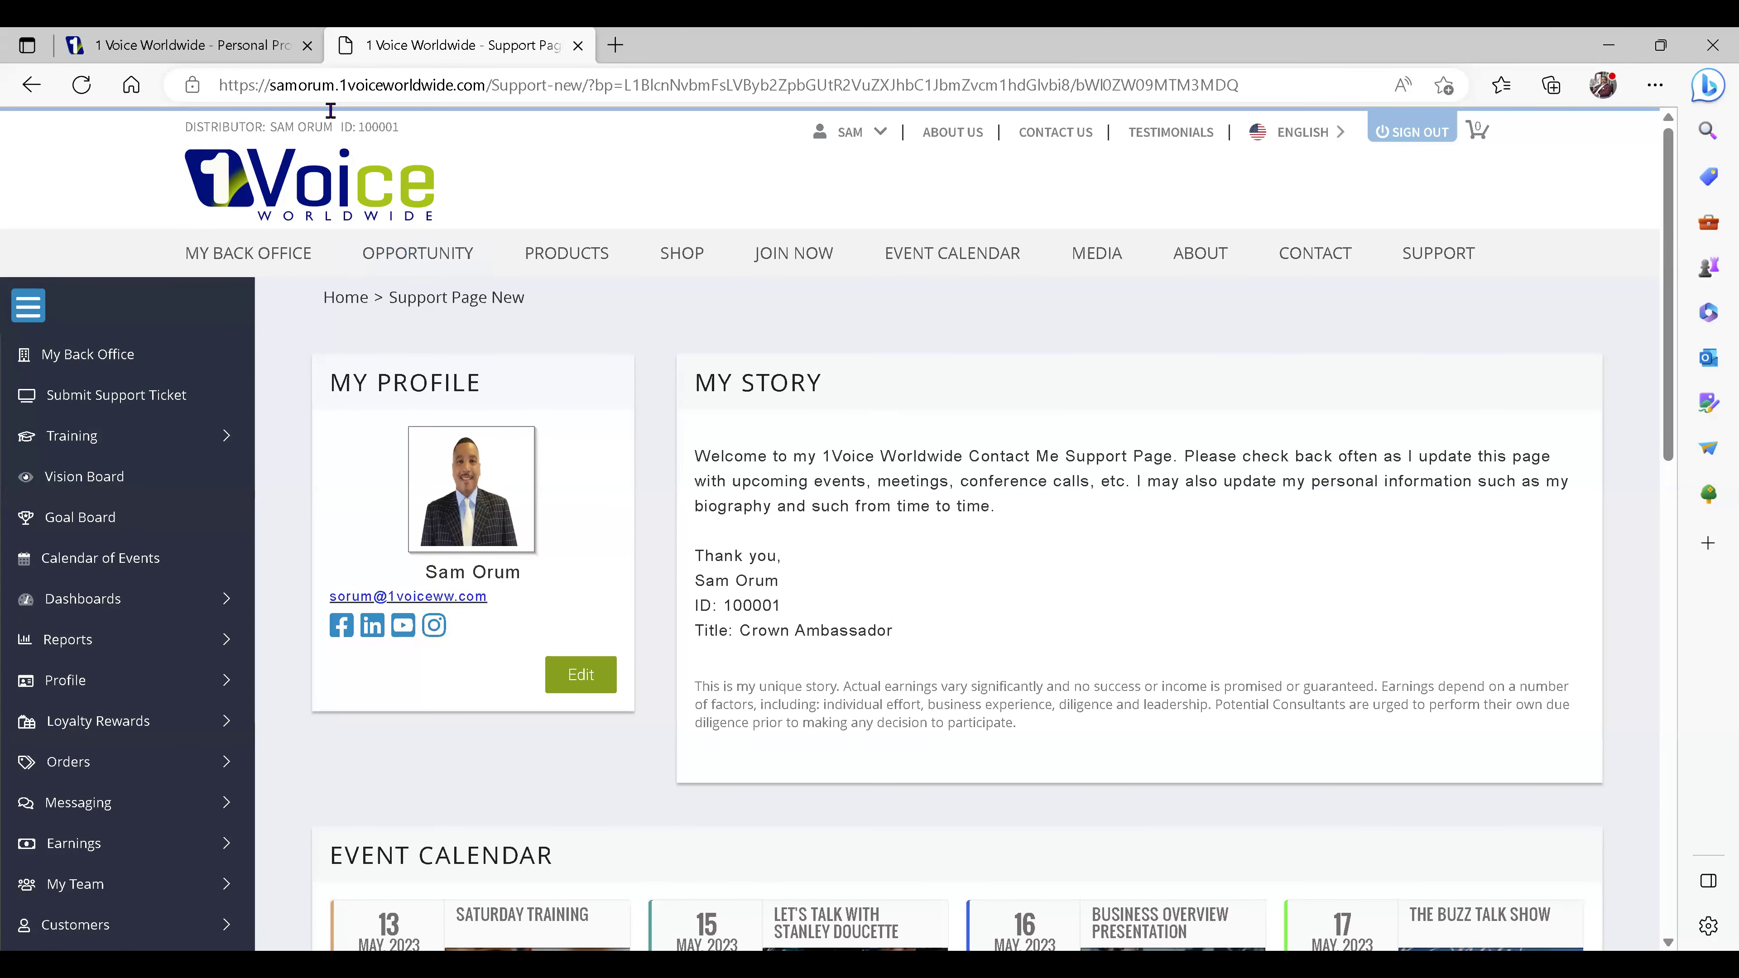
{"action": "left_click", "coordinate": [214, 50]}
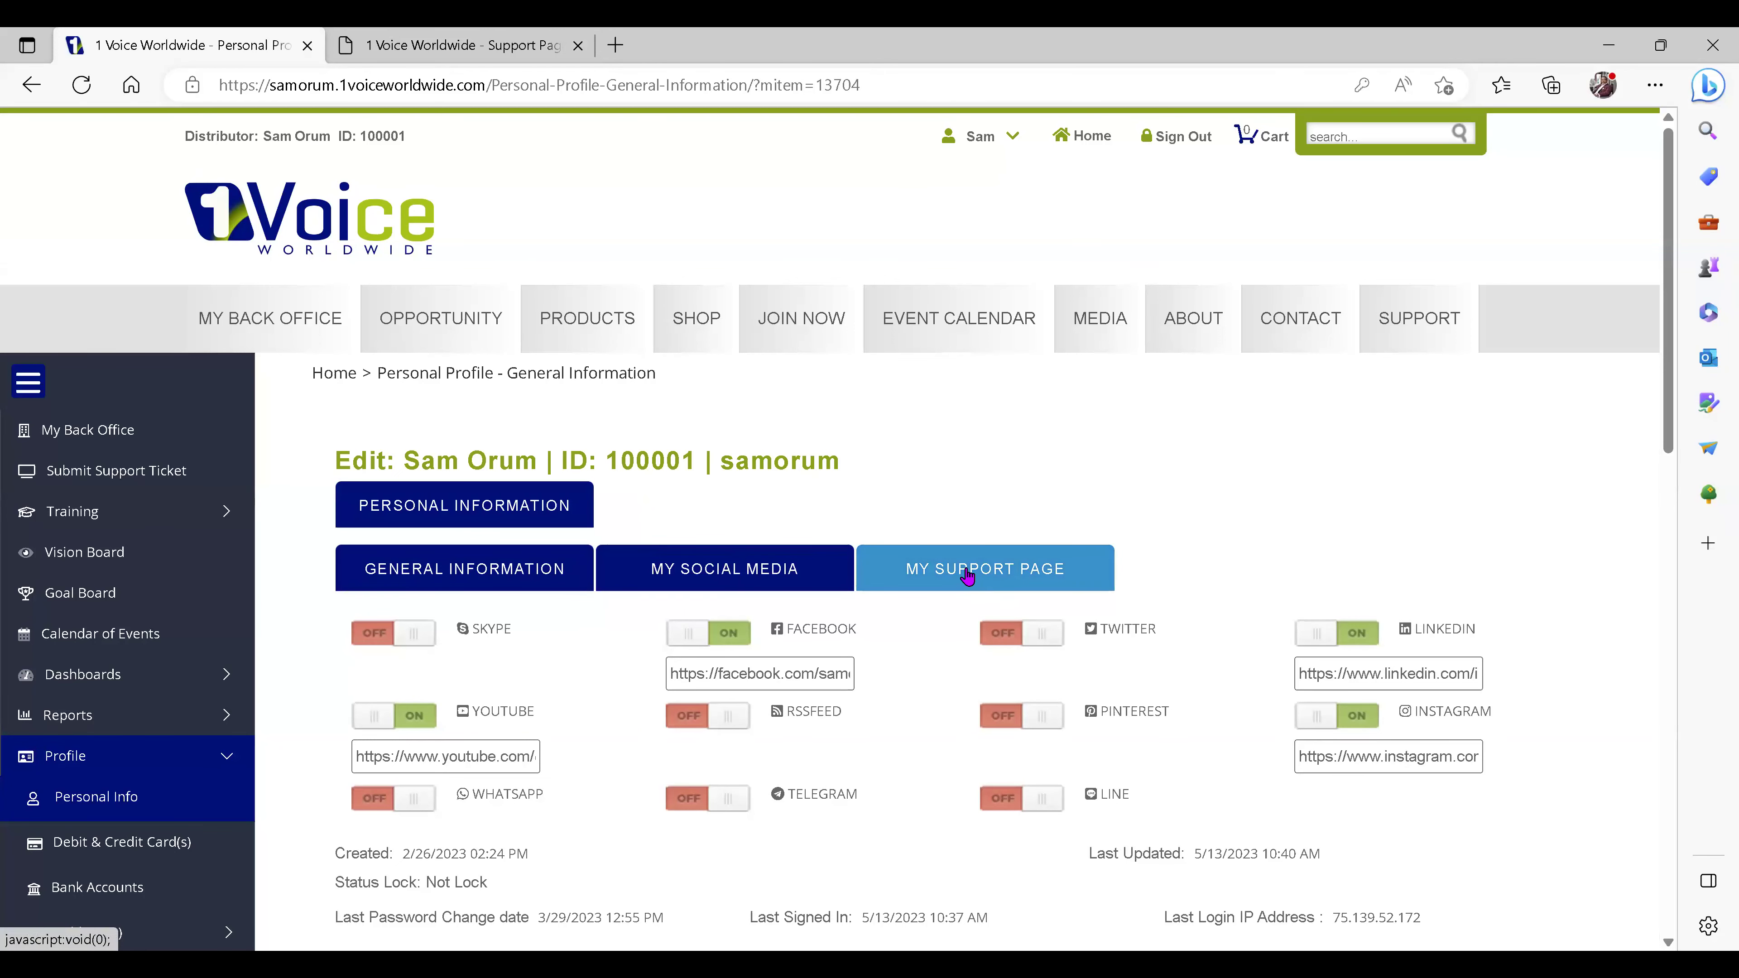
{"action": "left_click", "coordinate": [410, 45]}
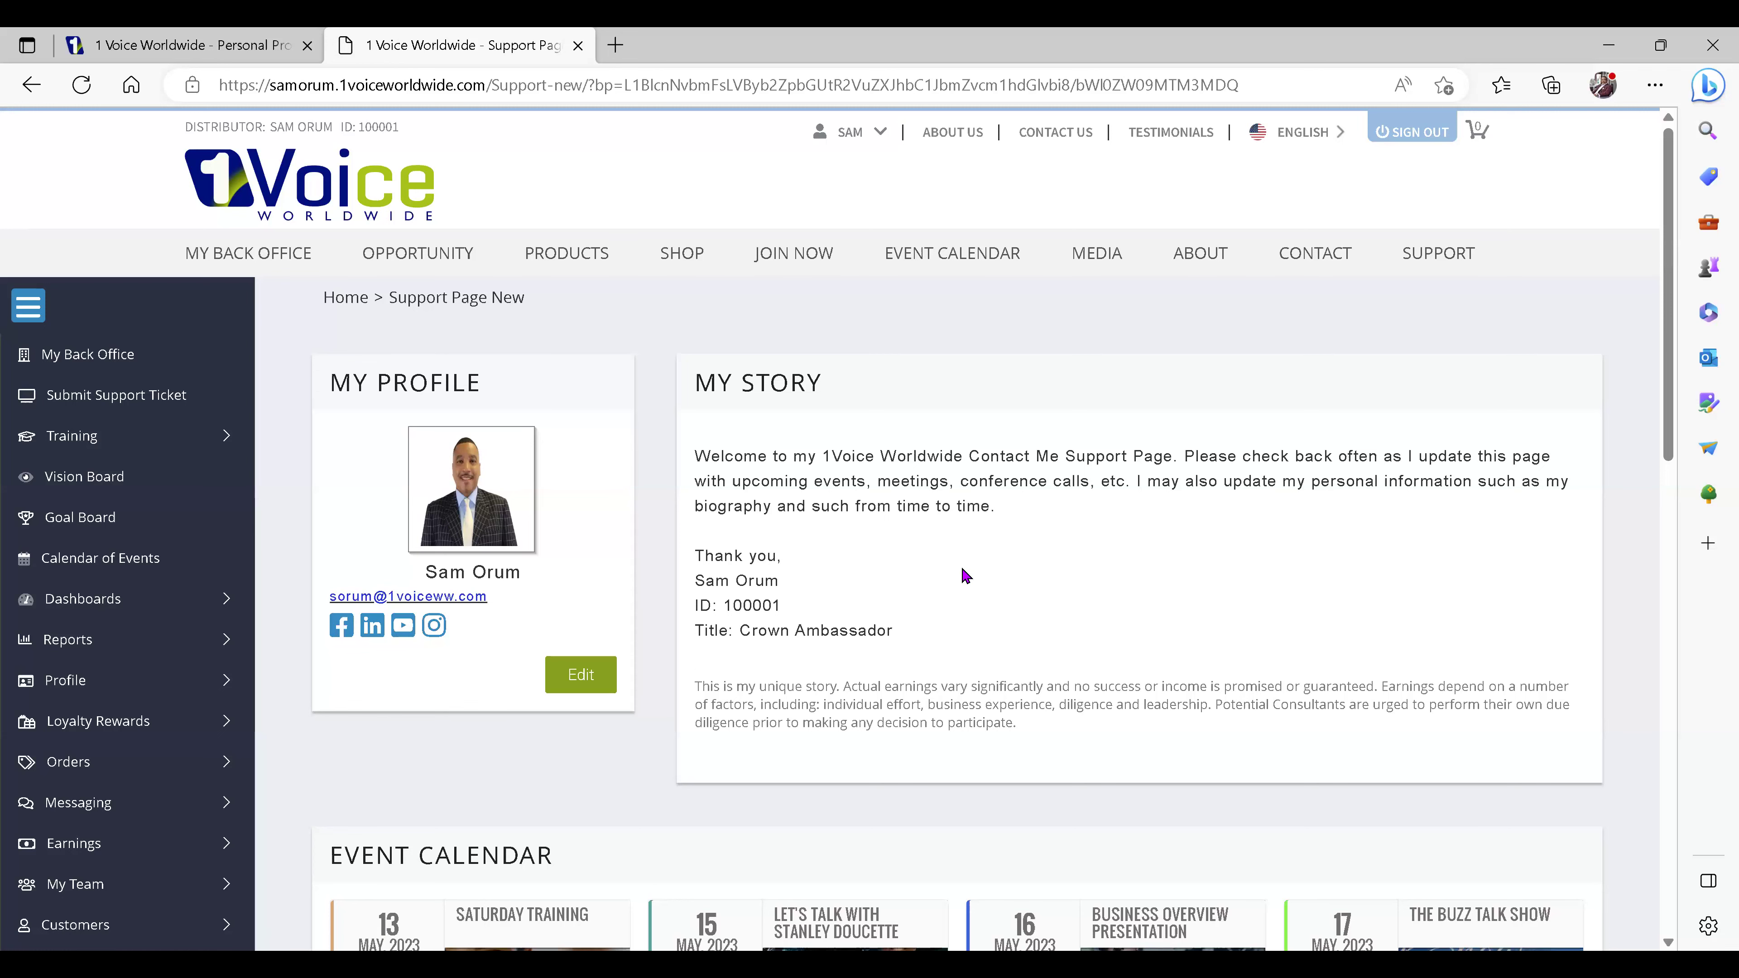
{"action": "scroll", "coordinate": [992, 555], "scroll_direction": "down", "scroll_amount": 10}
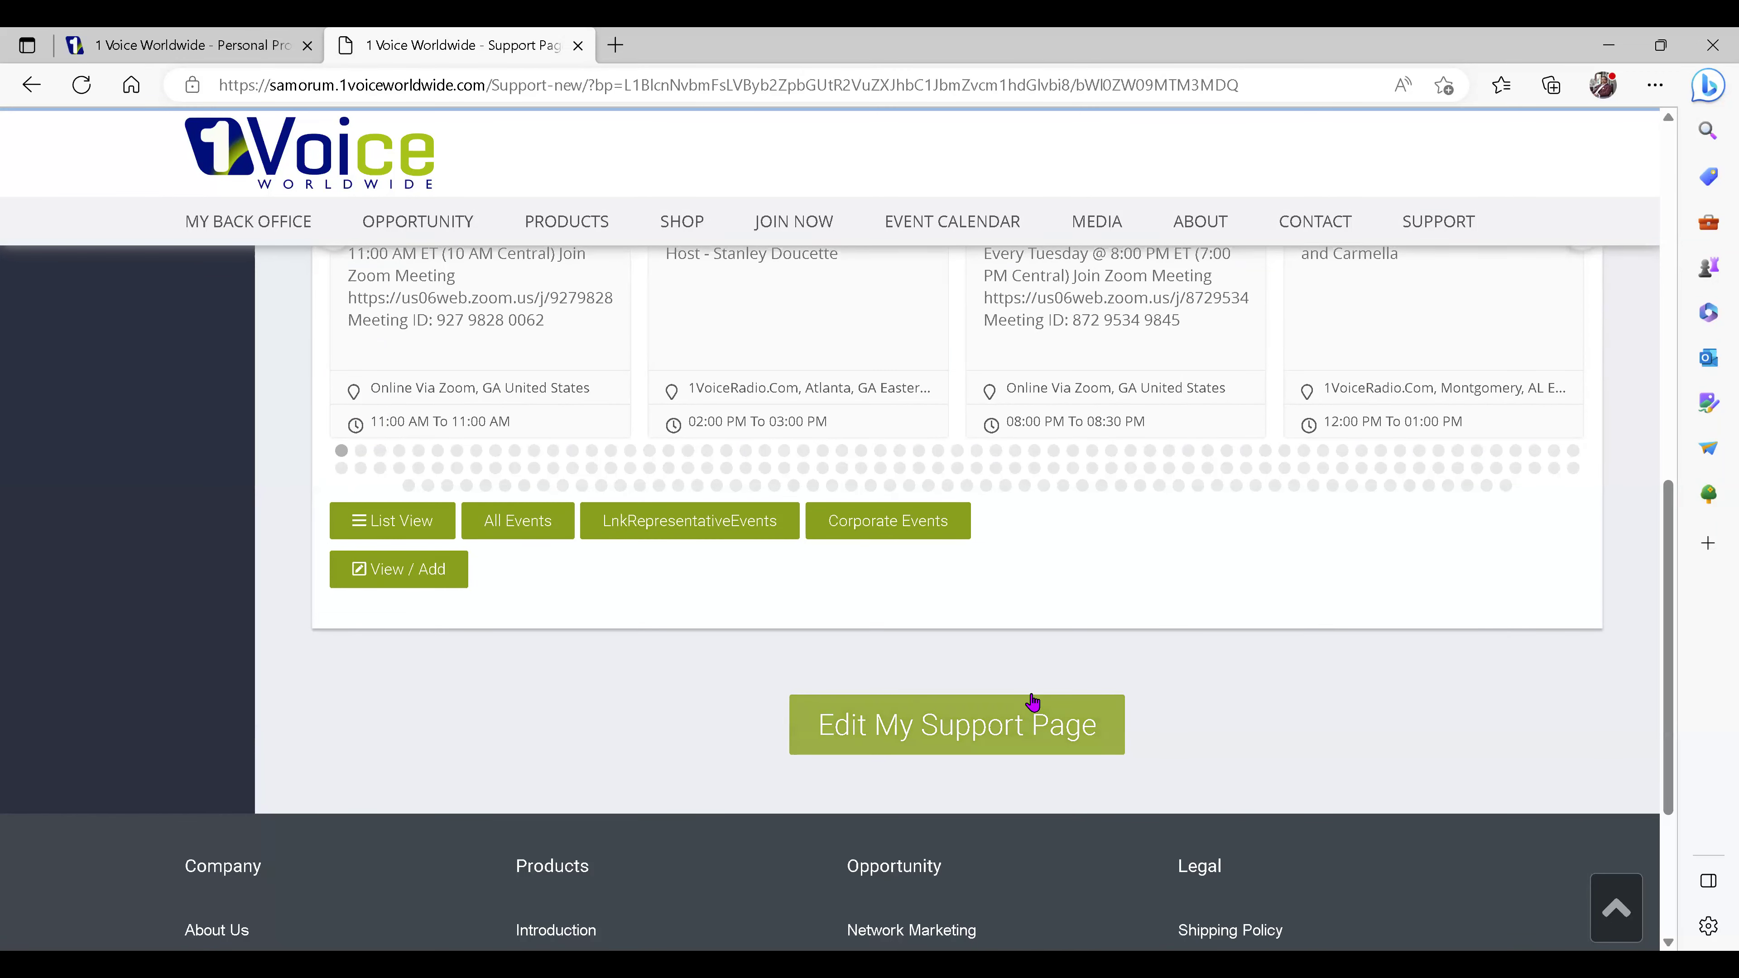
{"action": "scroll", "coordinate": [1033, 703], "scroll_direction": "up", "scroll_amount": 10}
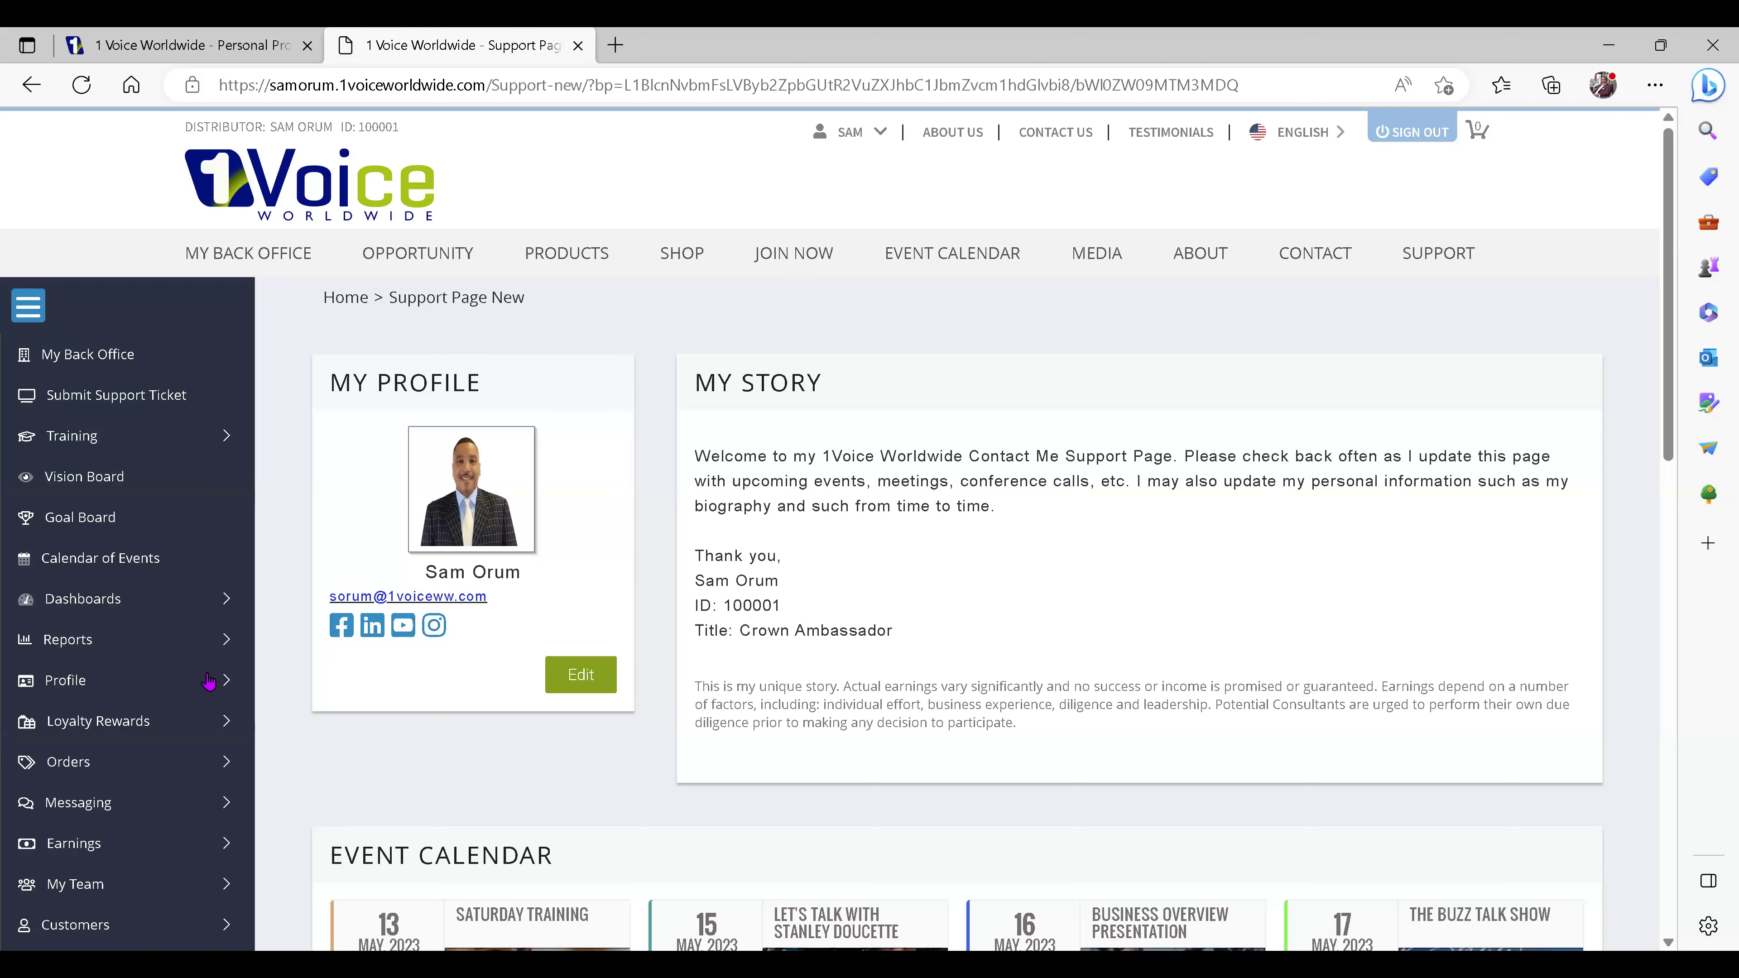
- Open the Debit & Credit Card(s) page of the profile
{"action": "scroll", "coordinate": [158, 521], "scroll_direction": "down", "scroll_amount": 3}
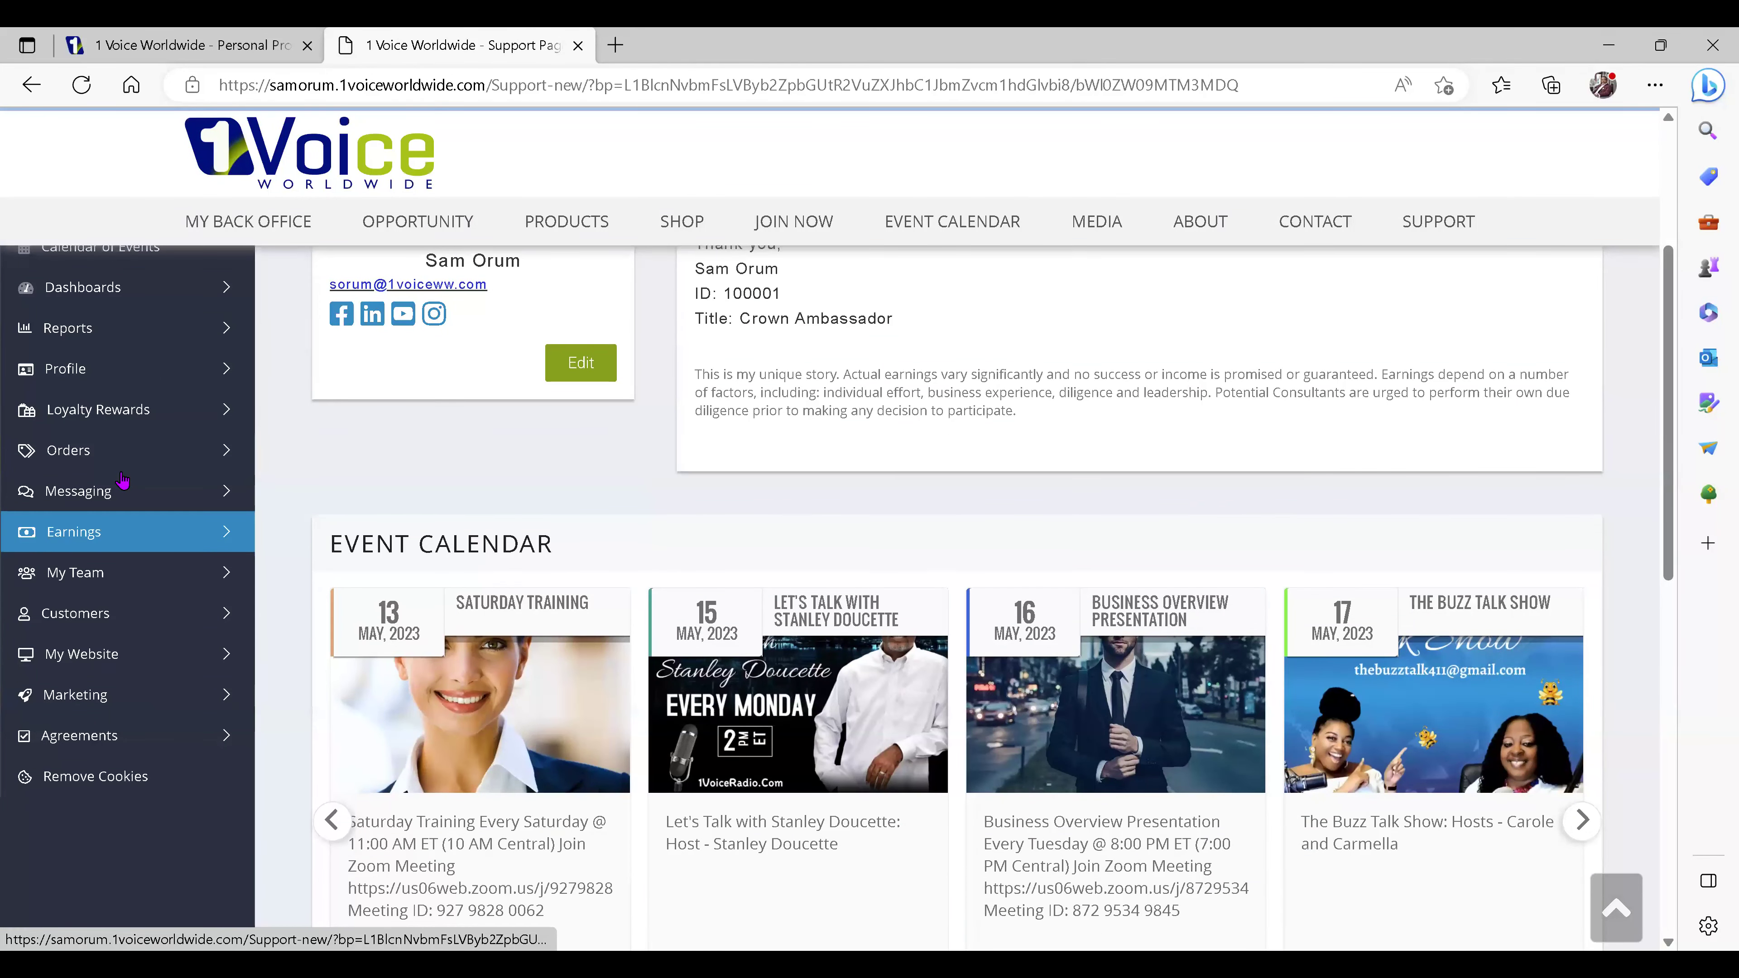
{"action": "left_click", "coordinate": [65, 369]}
{"action": "left_click", "coordinate": [117, 456]}
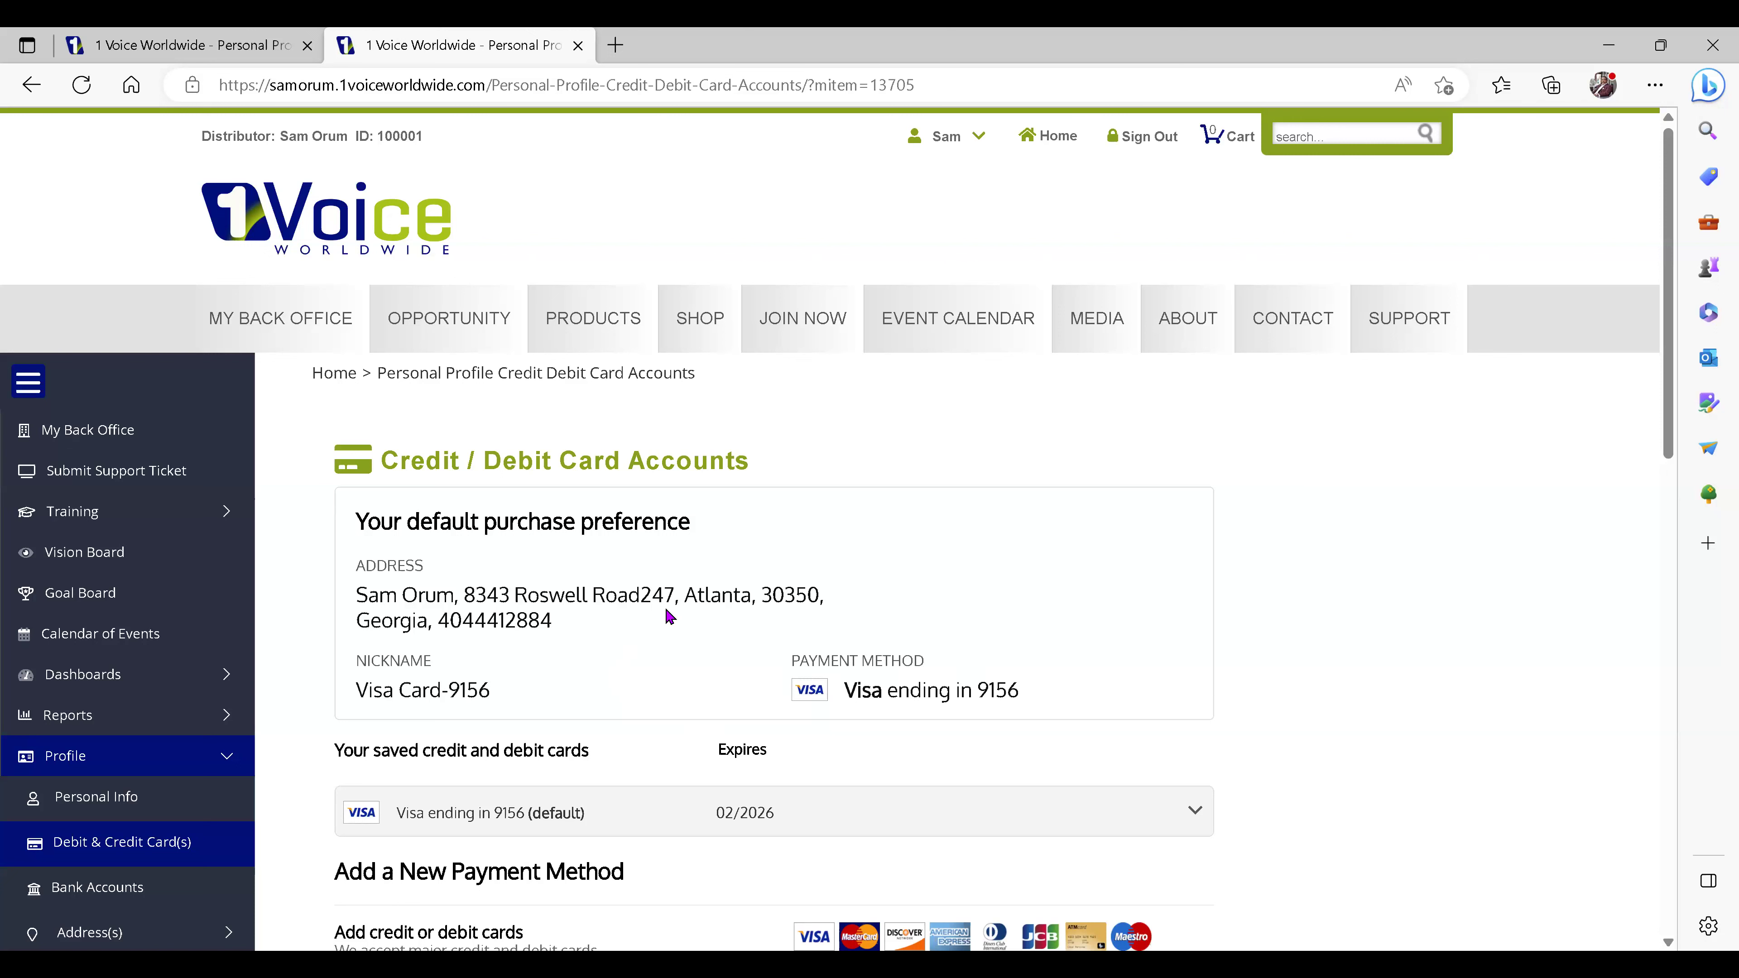
- Expand the profile's address options and open Billing Addresses
{"action": "left_click", "coordinate": [221, 511]}
{"action": "scroll", "coordinate": [119, 635], "scroll_direction": "down", "scroll_amount": 1}
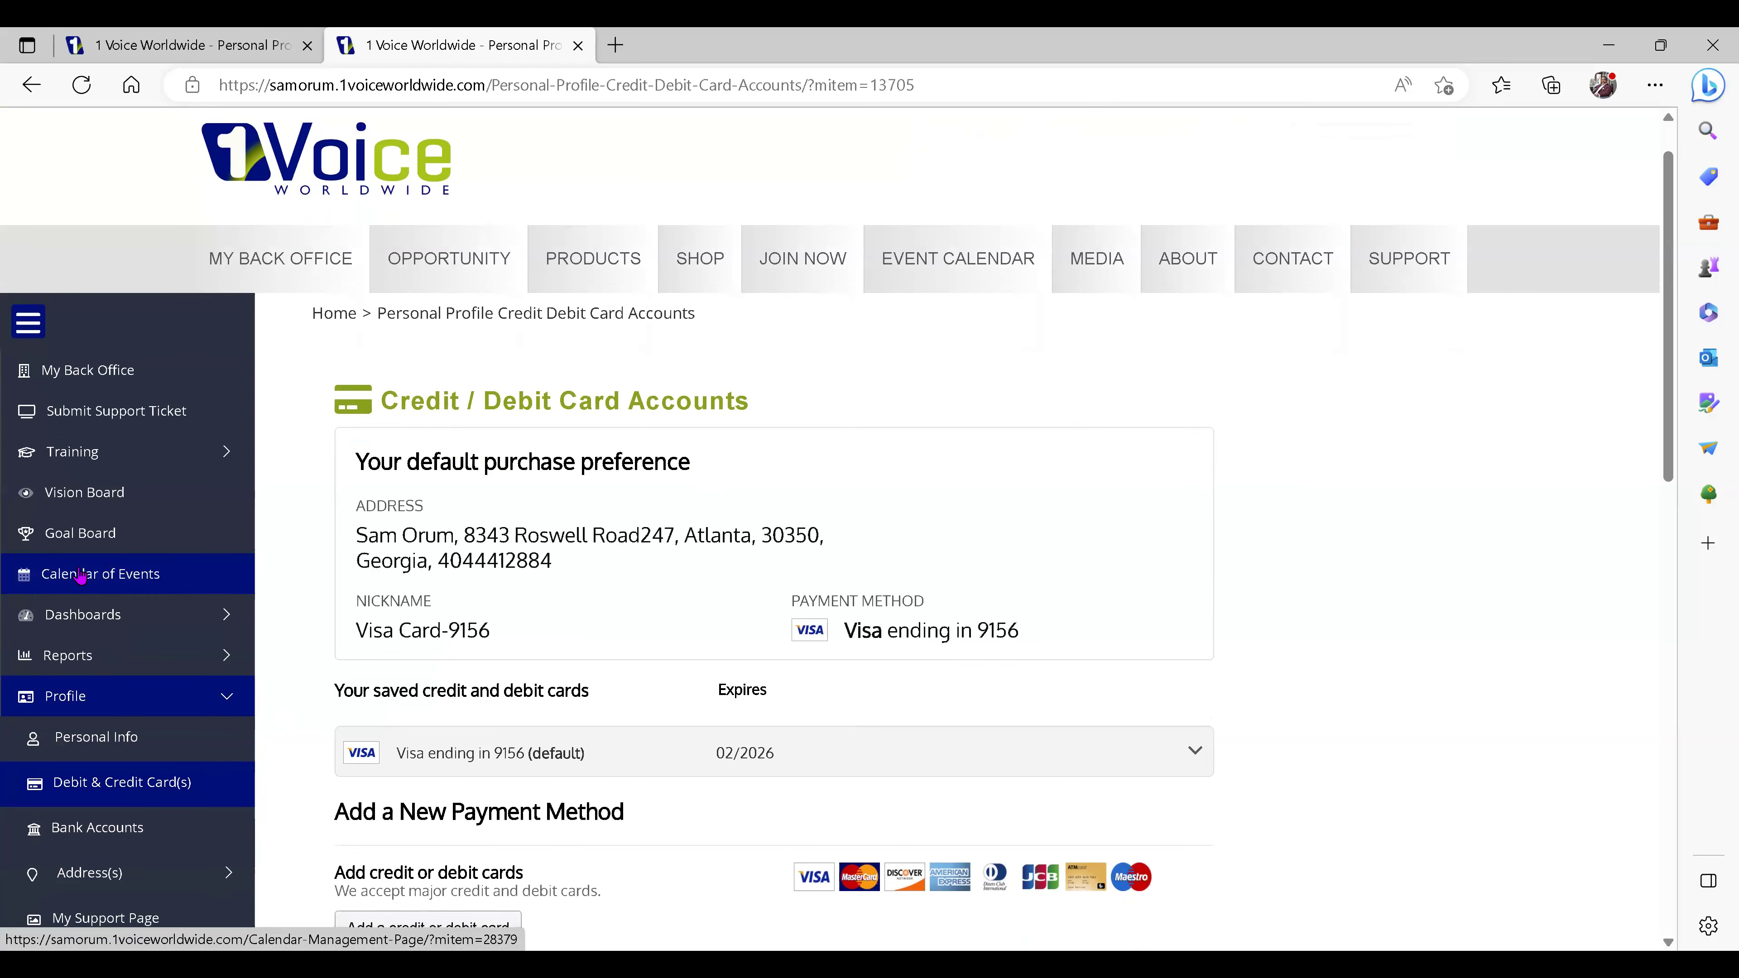
{"action": "scroll", "coordinate": [102, 506], "scroll_direction": "down", "scroll_amount": 4}
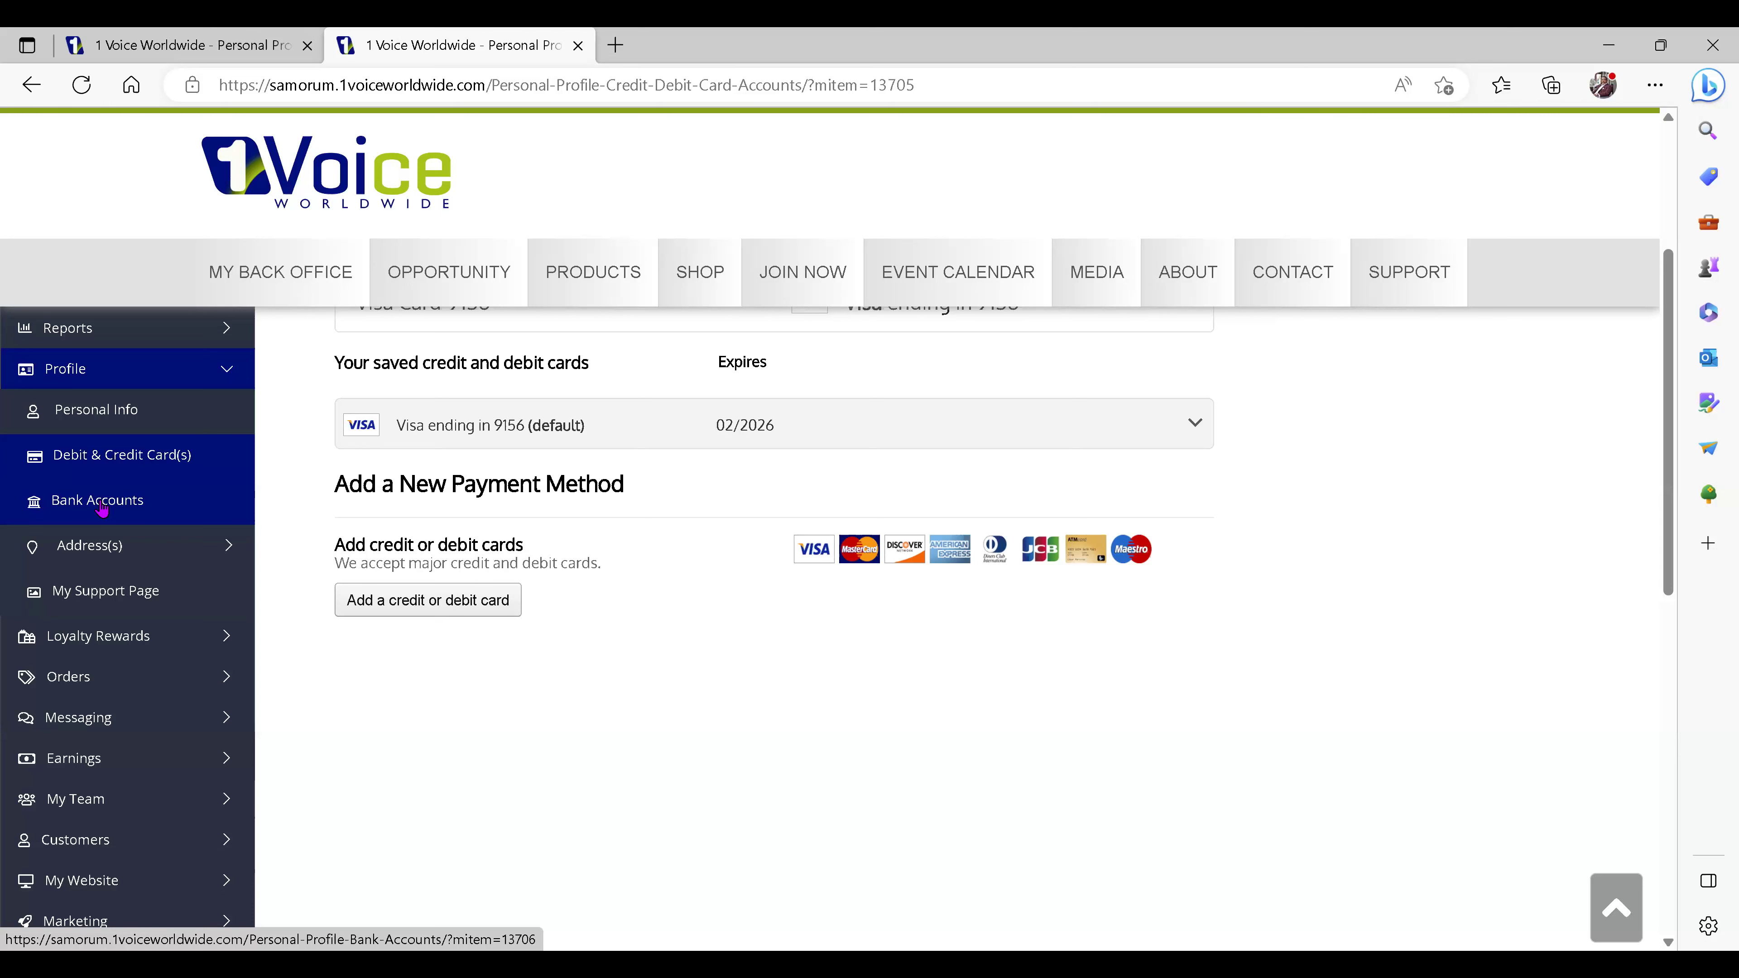
{"action": "left_click", "coordinate": [106, 529]}
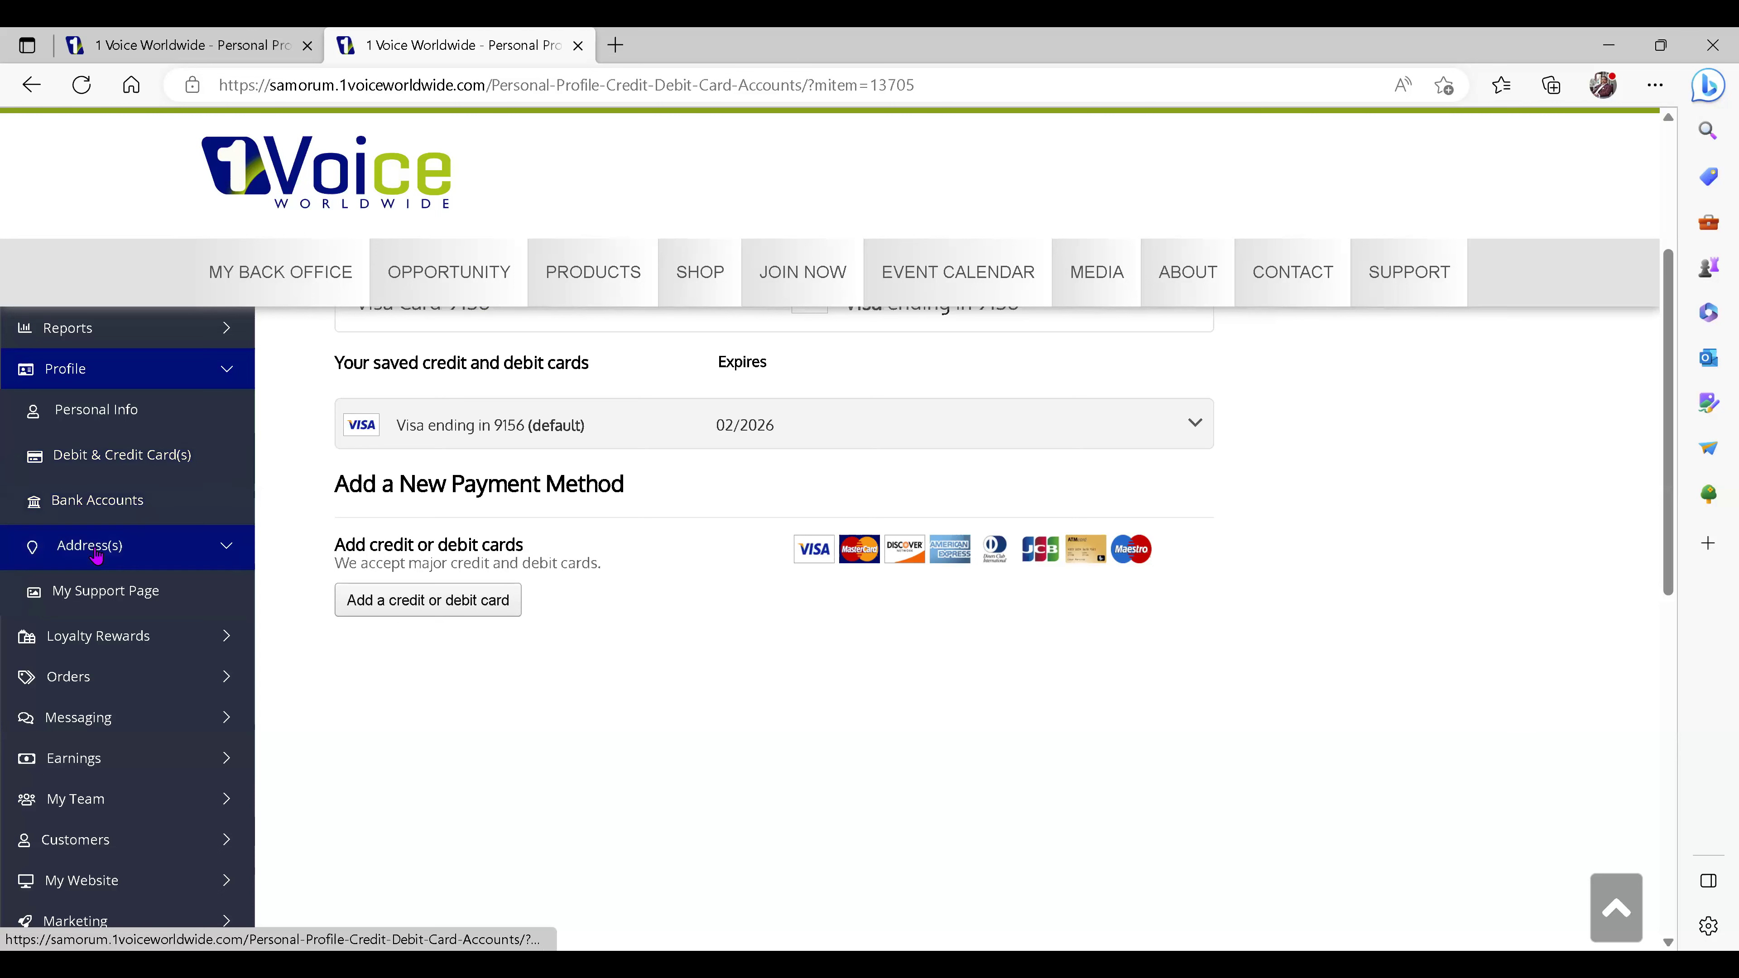
{"action": "left_click", "coordinate": [73, 590]}
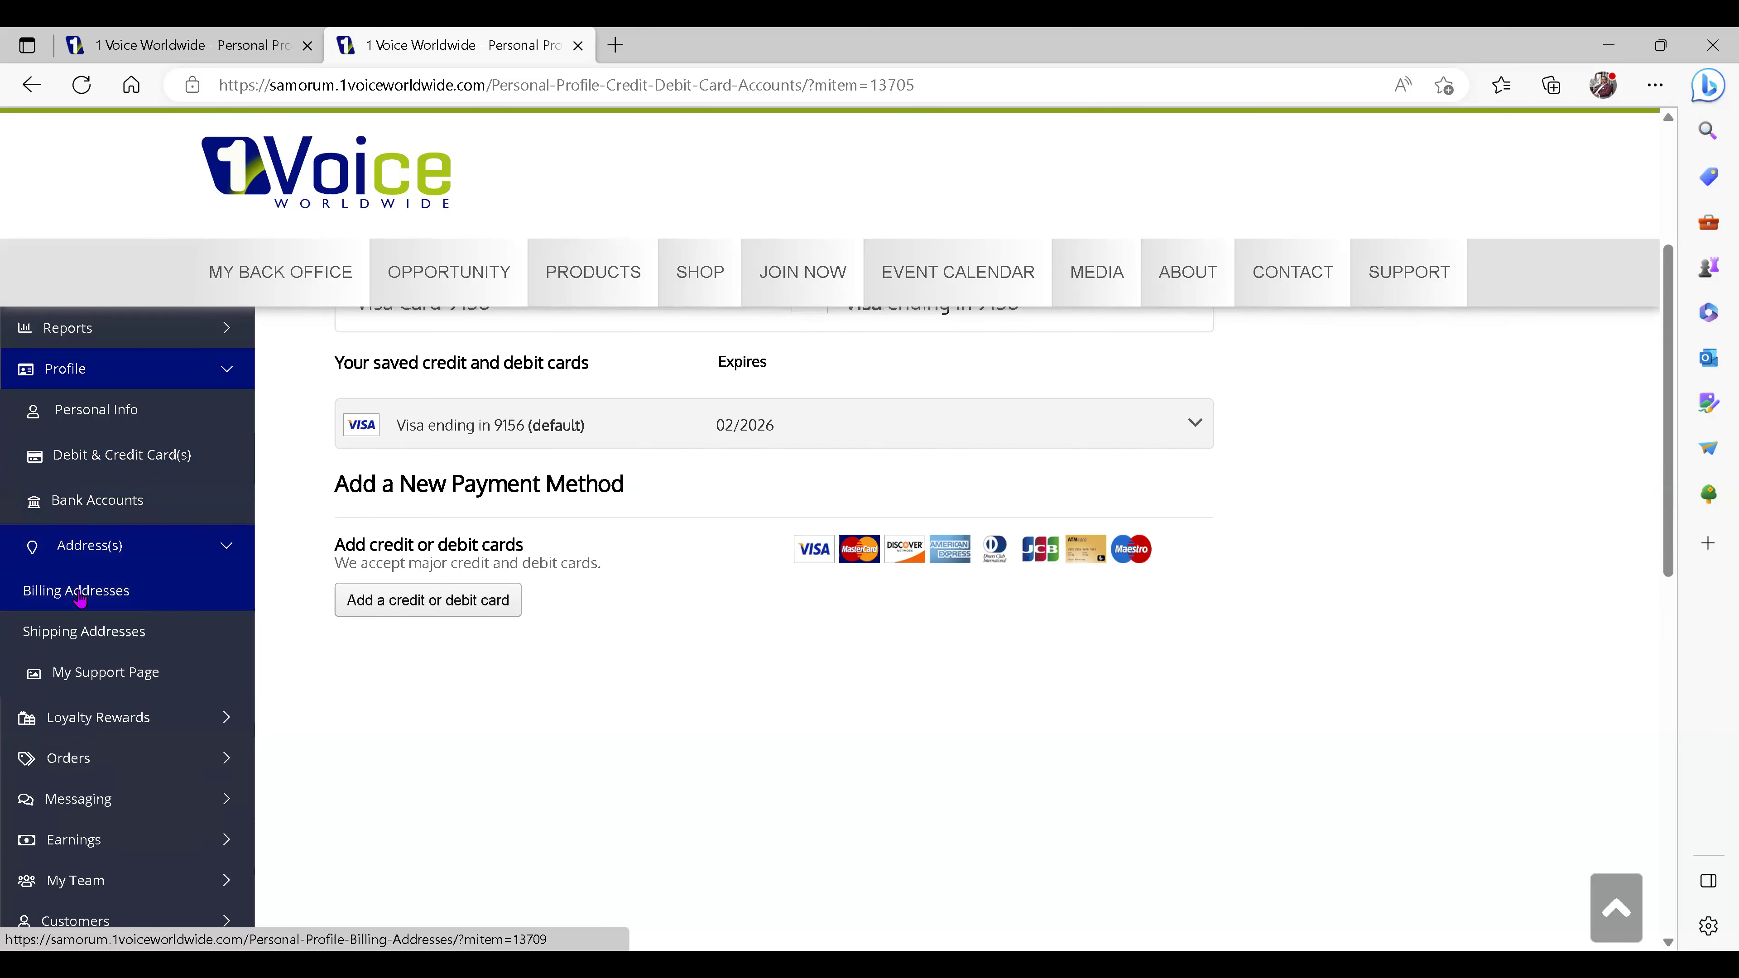
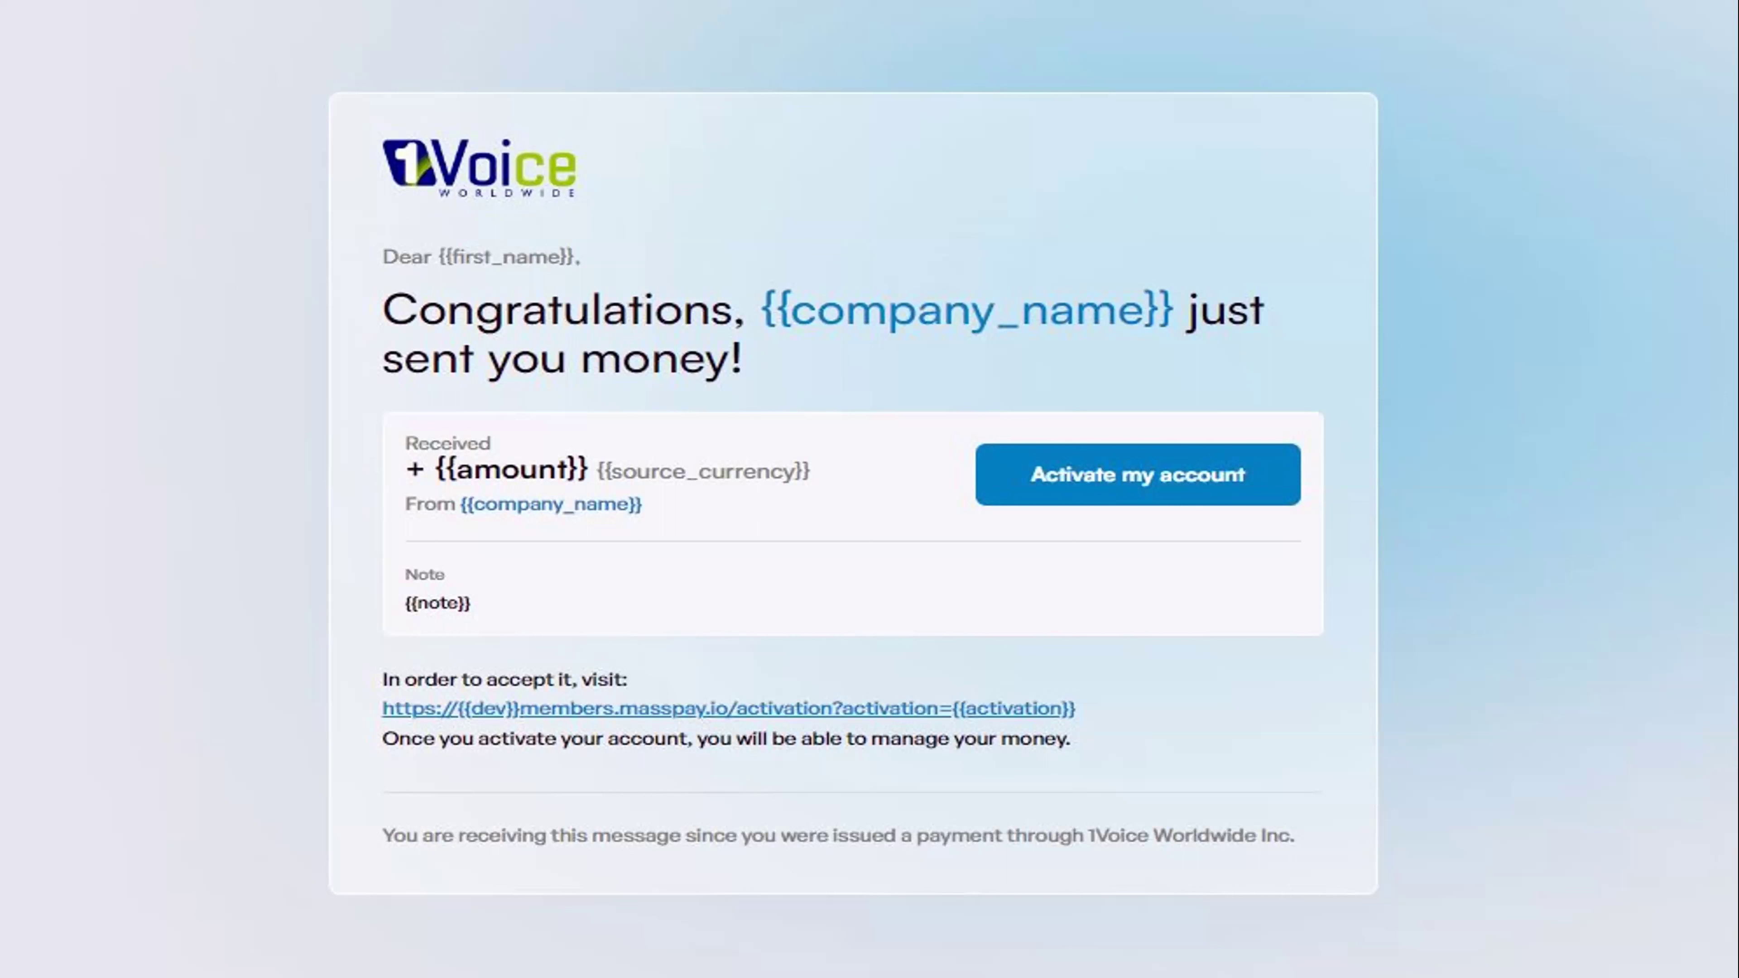
{"action": "left_click", "coordinate": [1084, 627]}
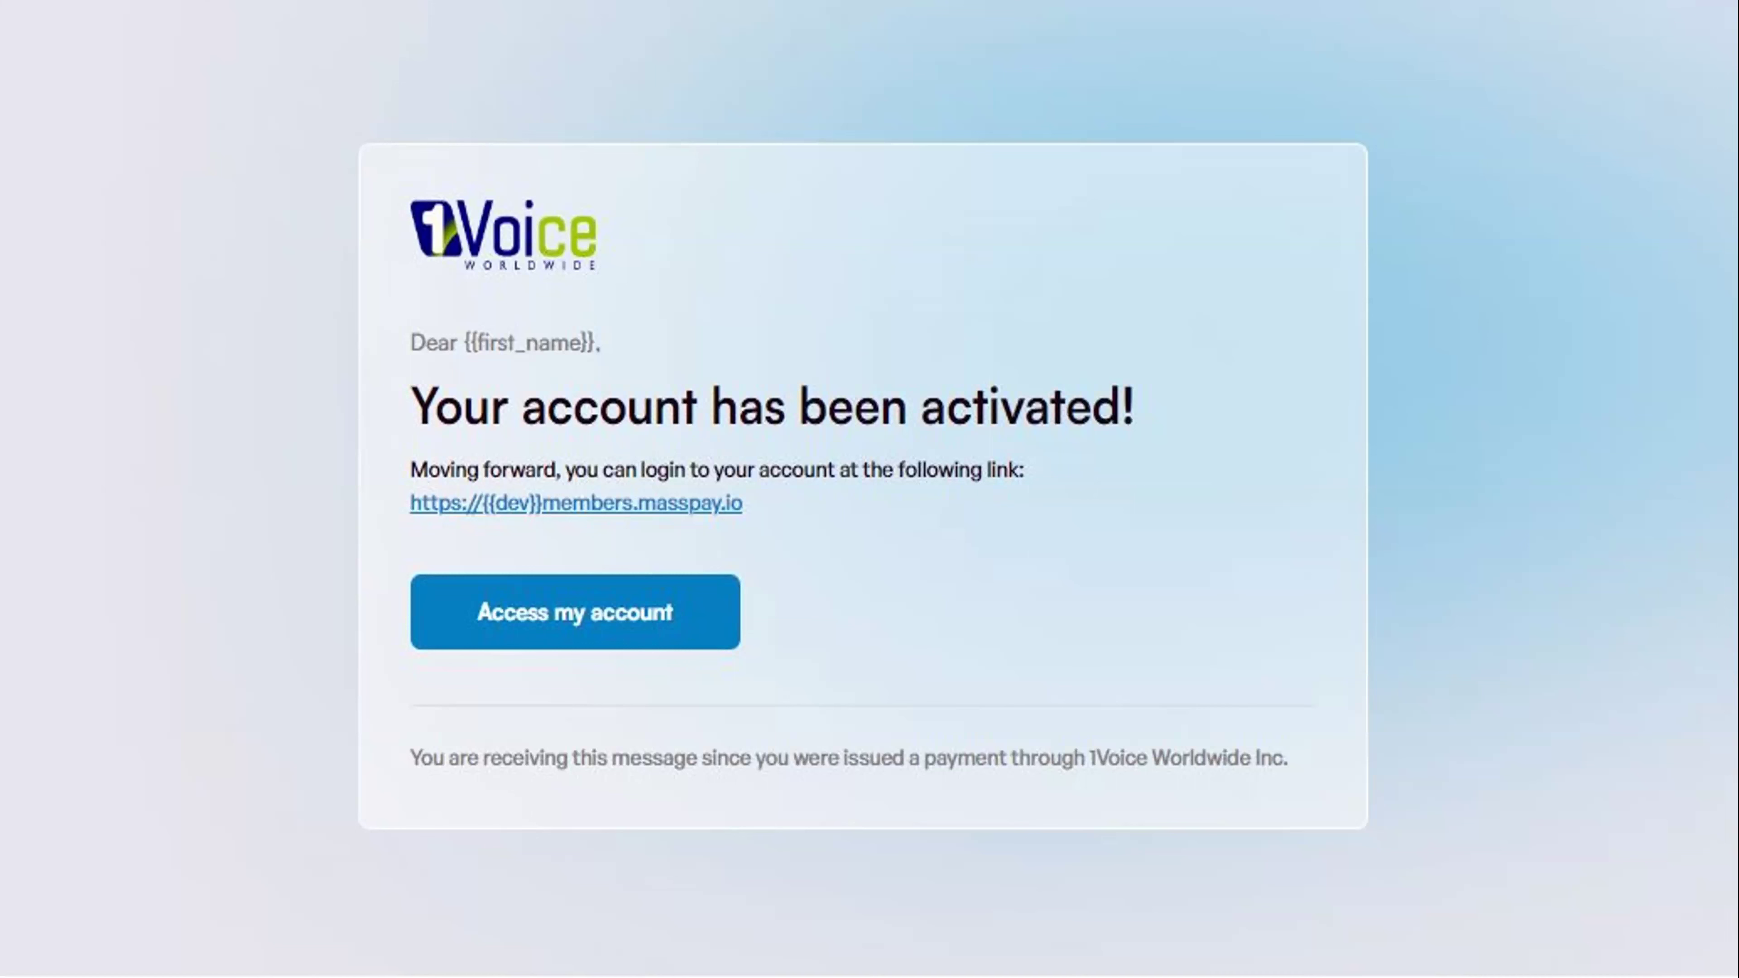
{"action": "key", "text": "Right"}
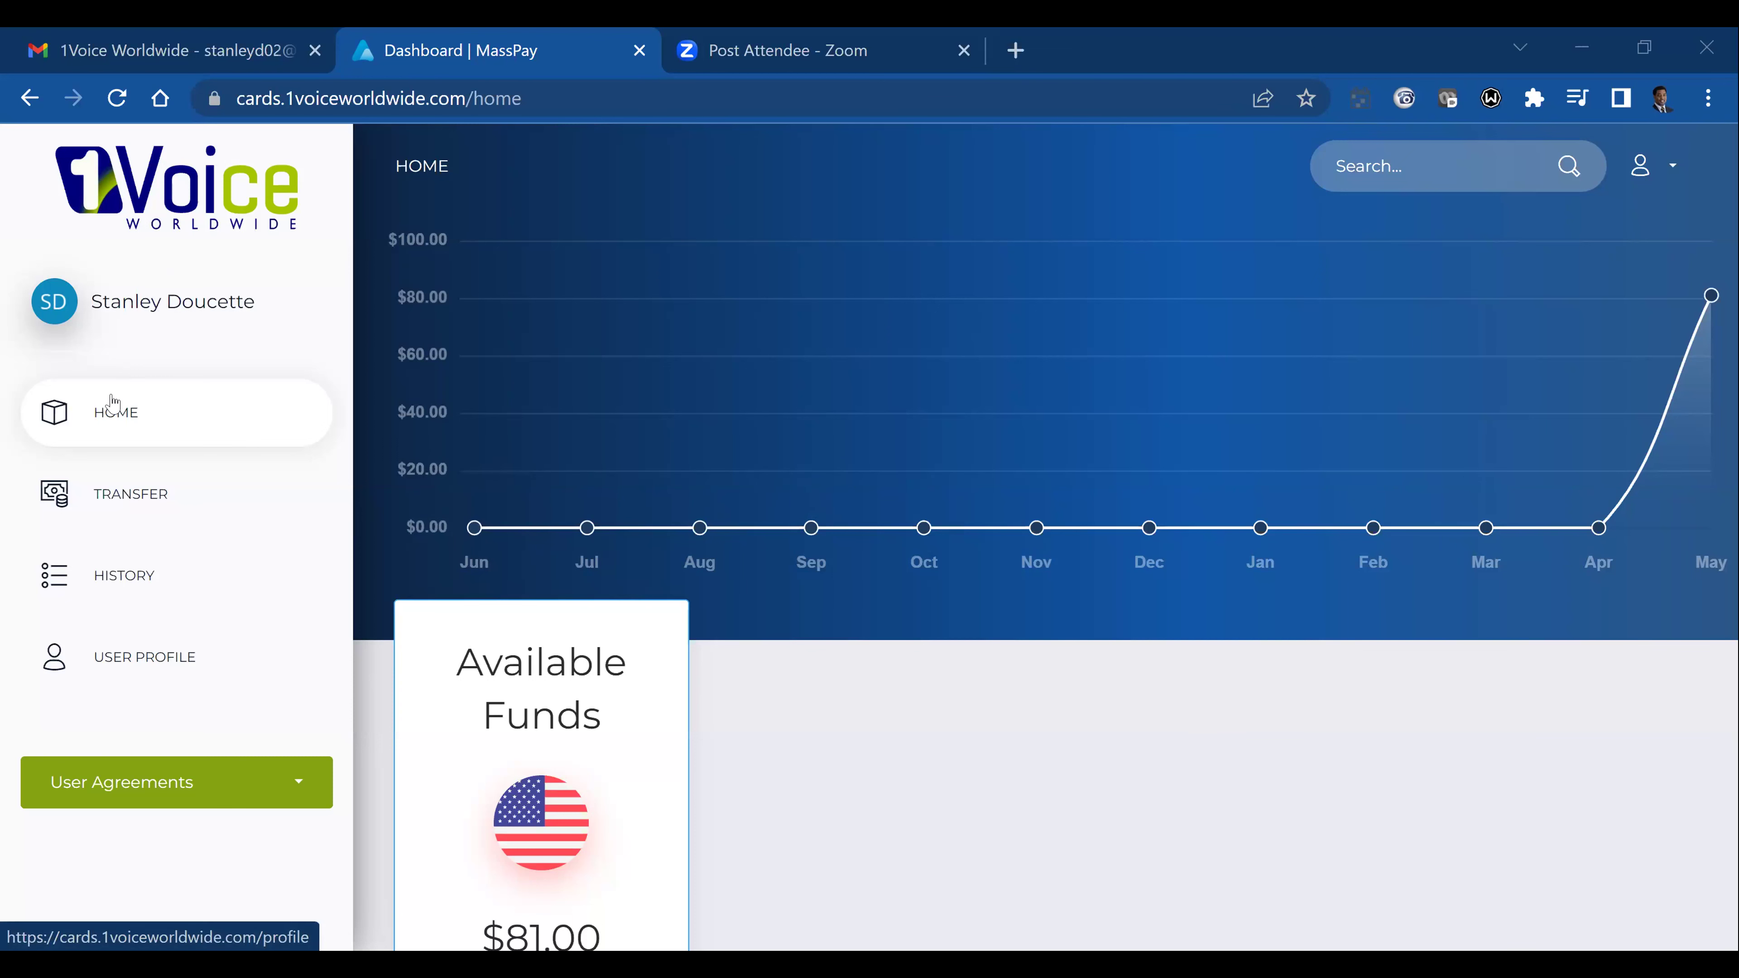
- Return to the payment portal's home page, sign in with the saved credentials and dismiss the cookie notice
{"action": "left_click", "coordinate": [115, 417]}
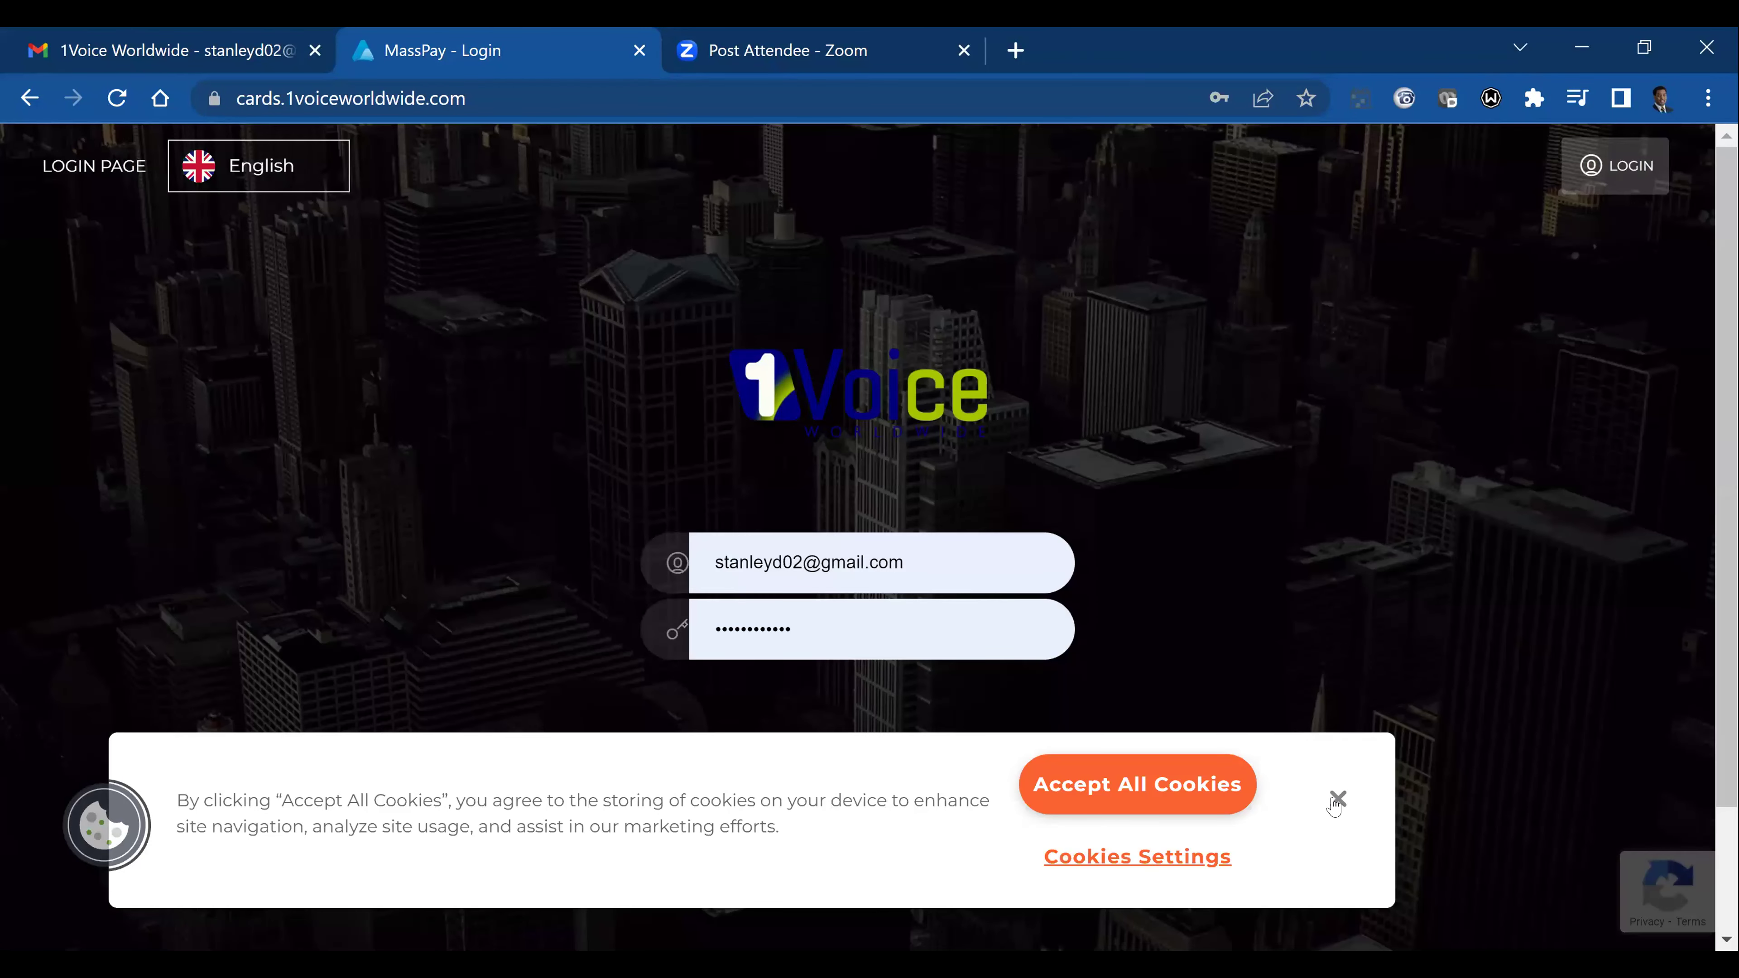
{"action": "left_click", "coordinate": [1126, 783]}
{"action": "left_click", "coordinate": [868, 770]}
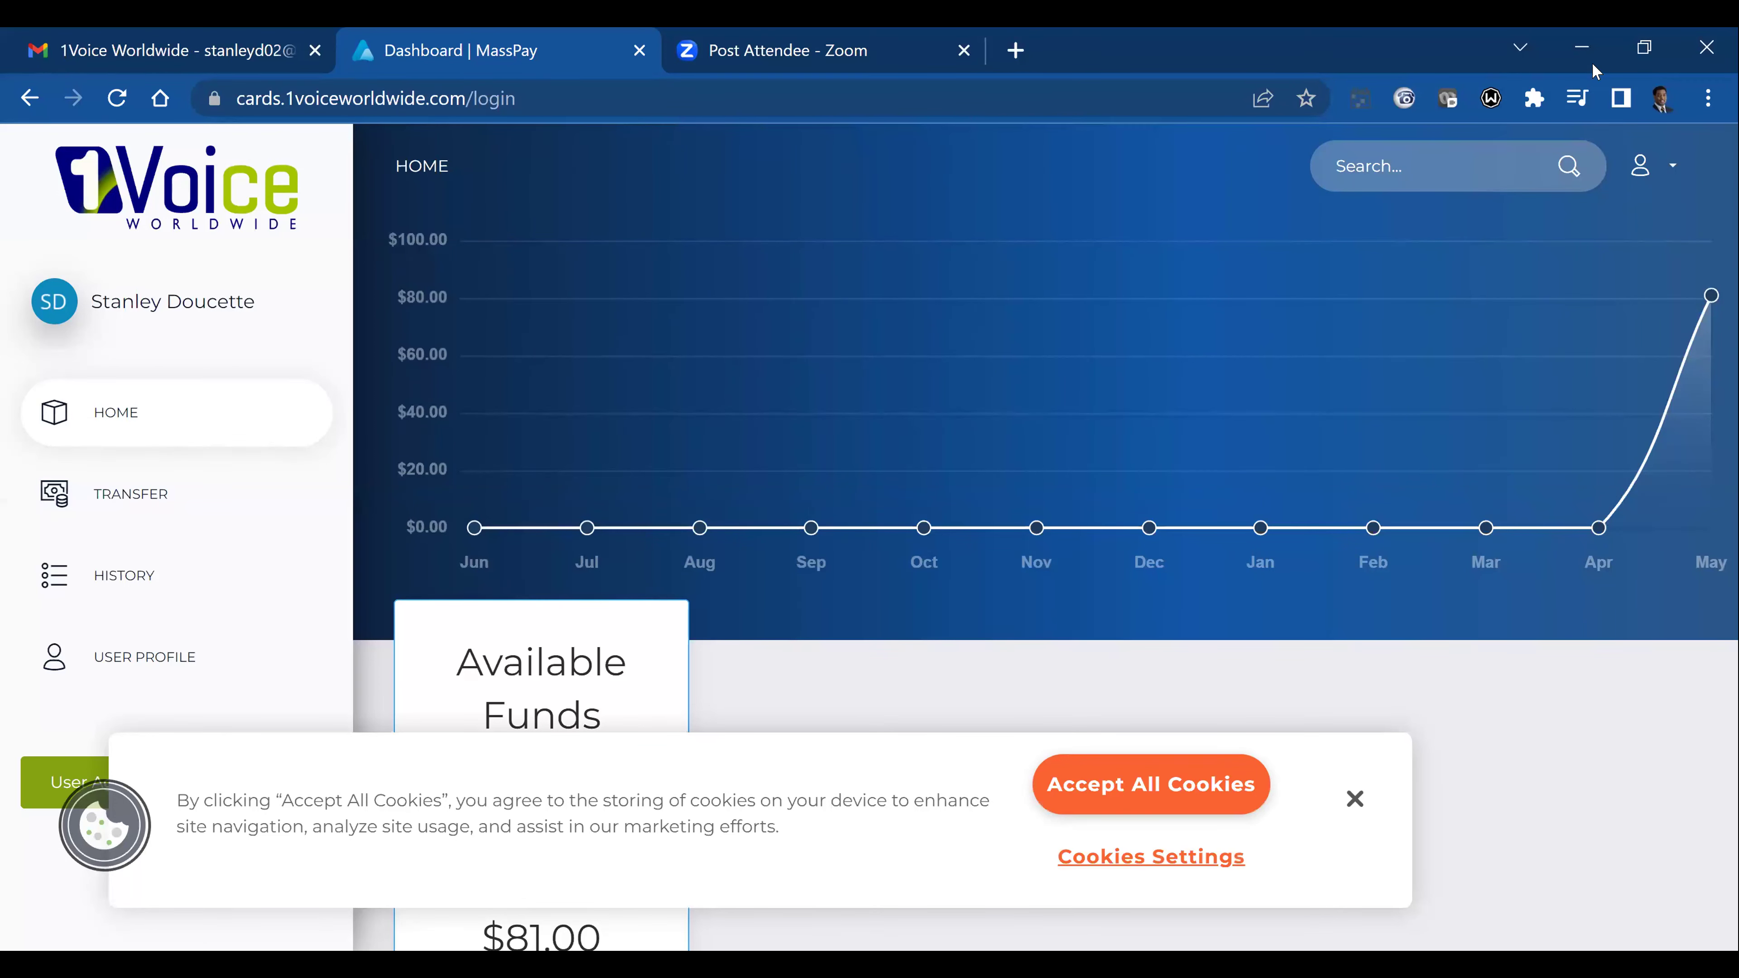
{"action": "left_click", "coordinate": [1353, 799]}
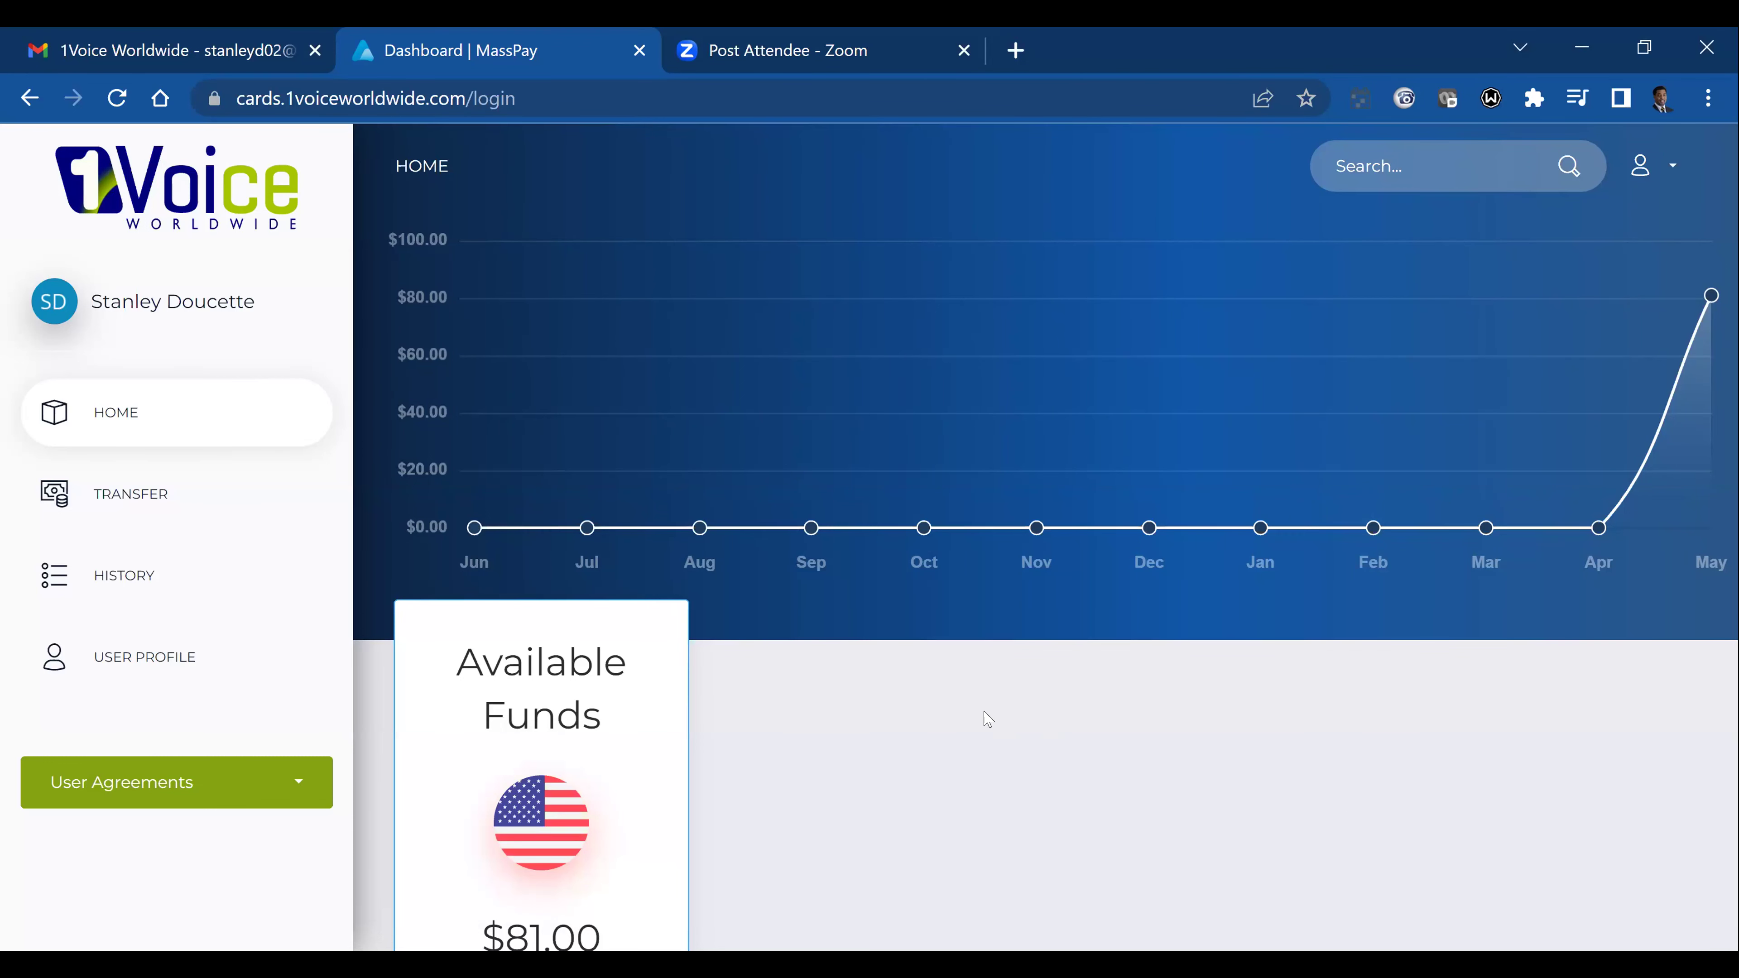
- Check the available funds on the dashboard and start a transfer, dismissing the cookie notice
{"action": "scroll", "coordinate": [987, 718], "scroll_direction": "down", "scroll_amount": 5}
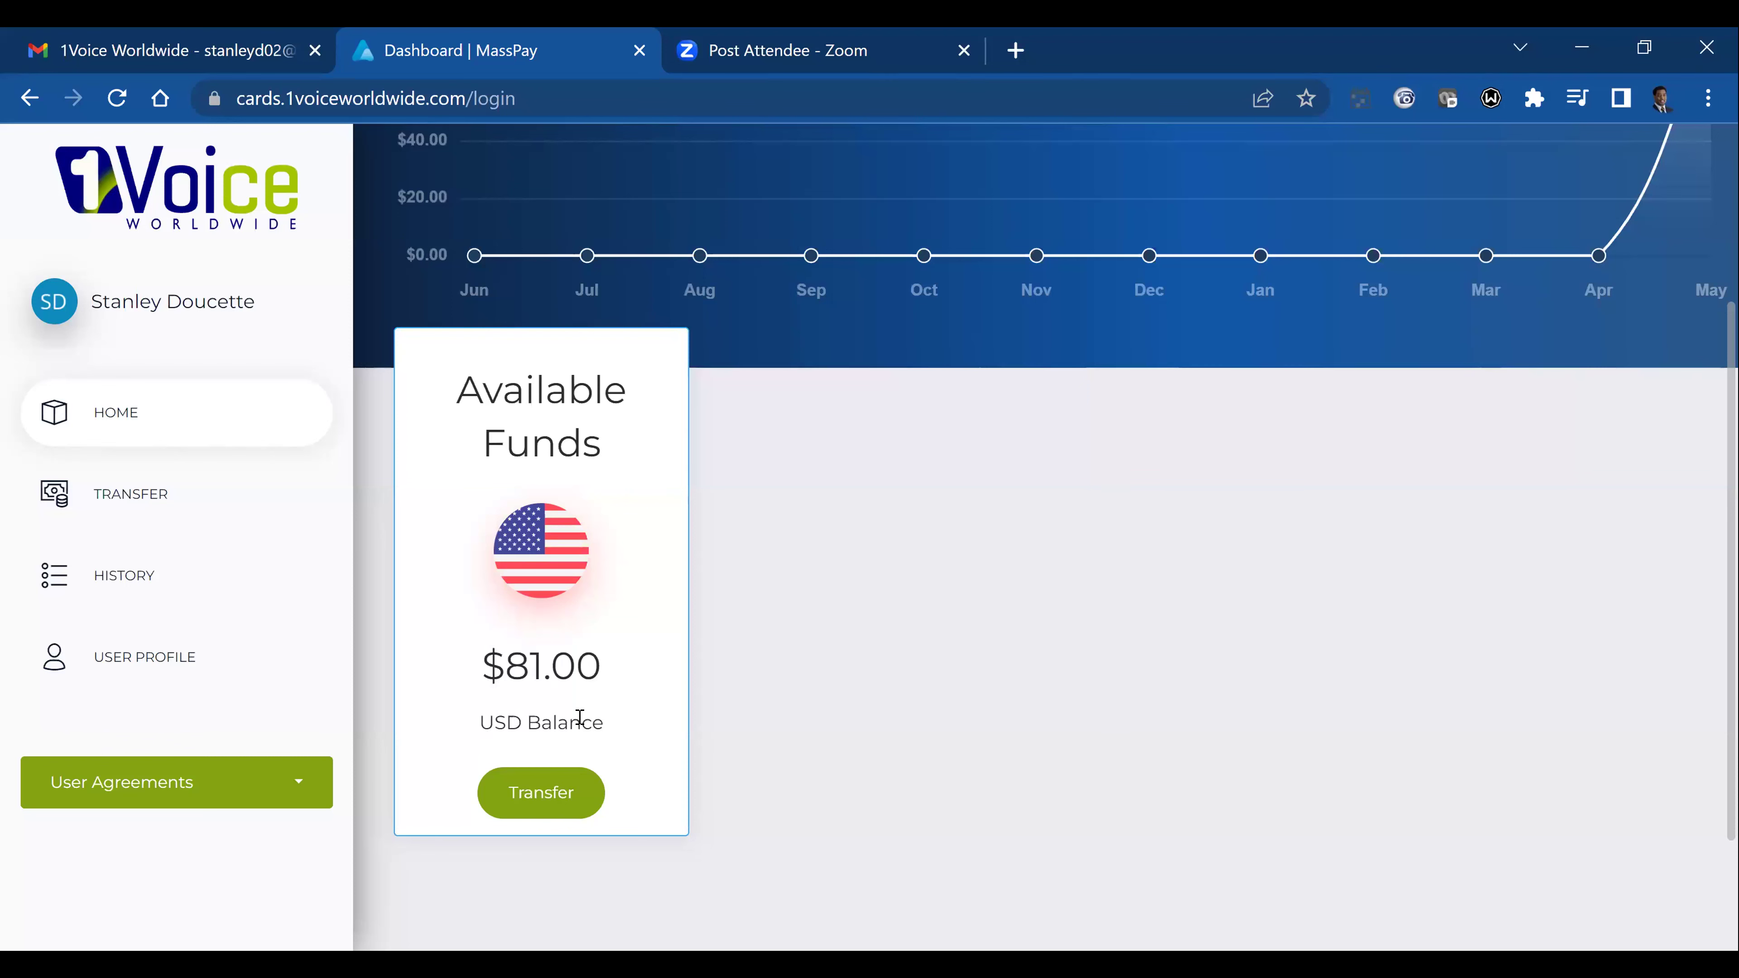
{"action": "scroll", "coordinate": [1063, 549], "scroll_direction": "up", "scroll_amount": 2}
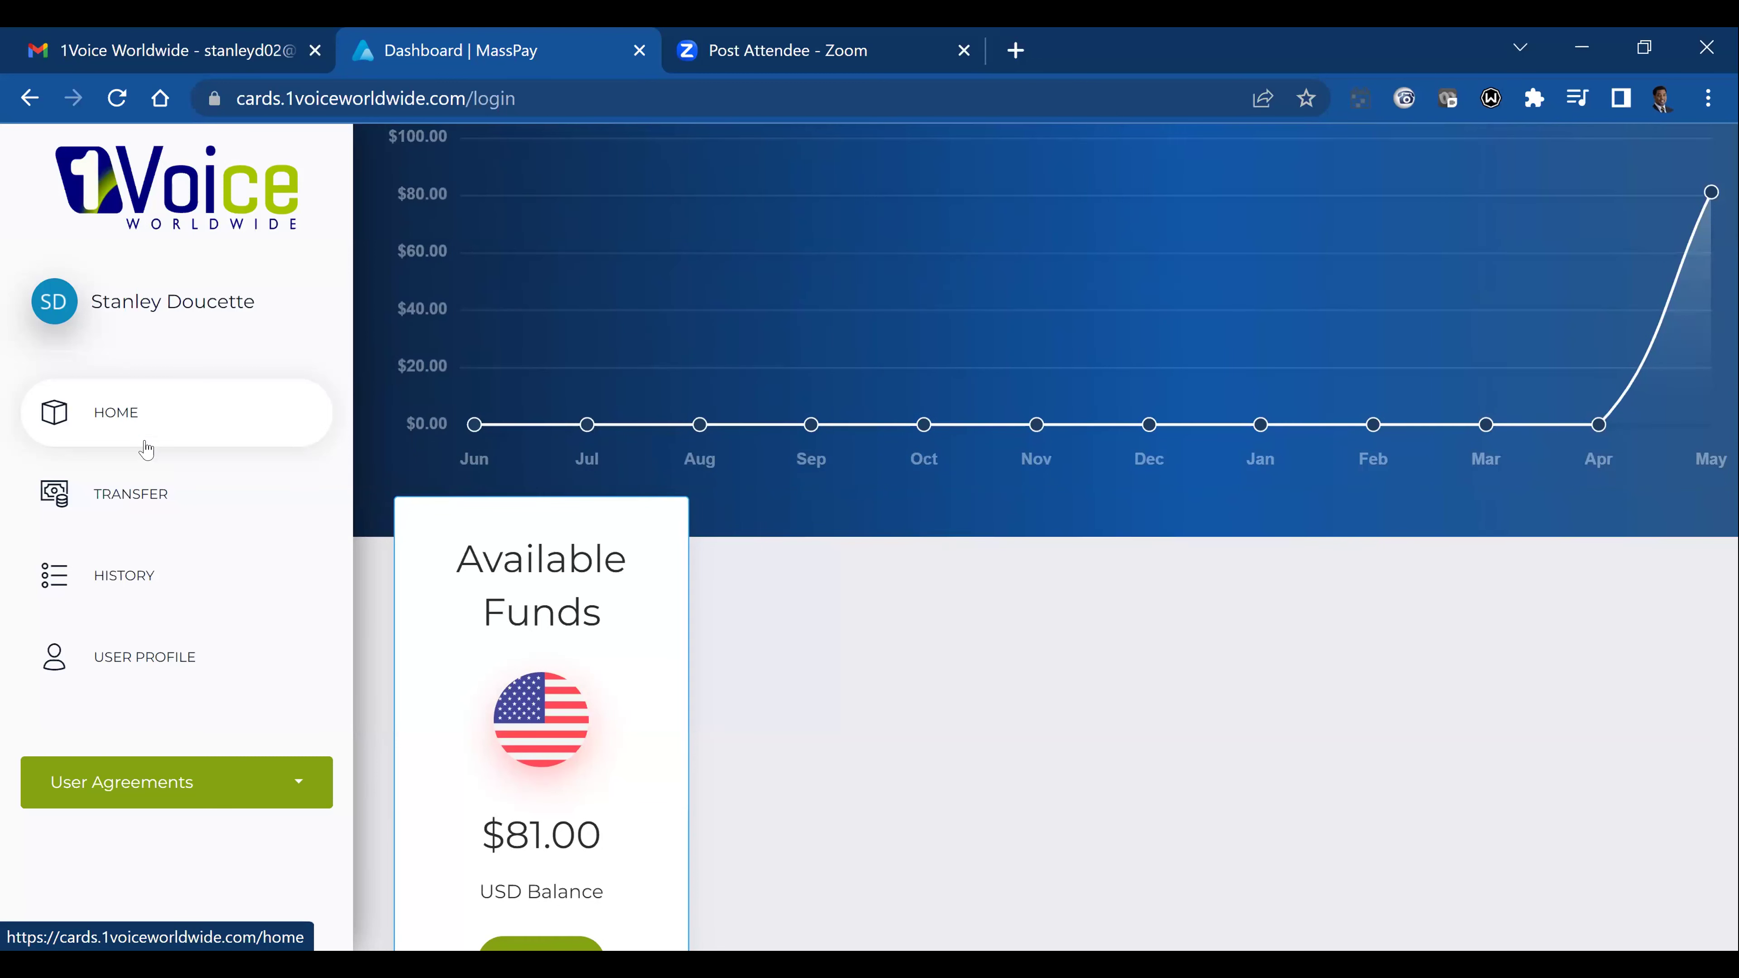
{"action": "left_click", "coordinate": [143, 501]}
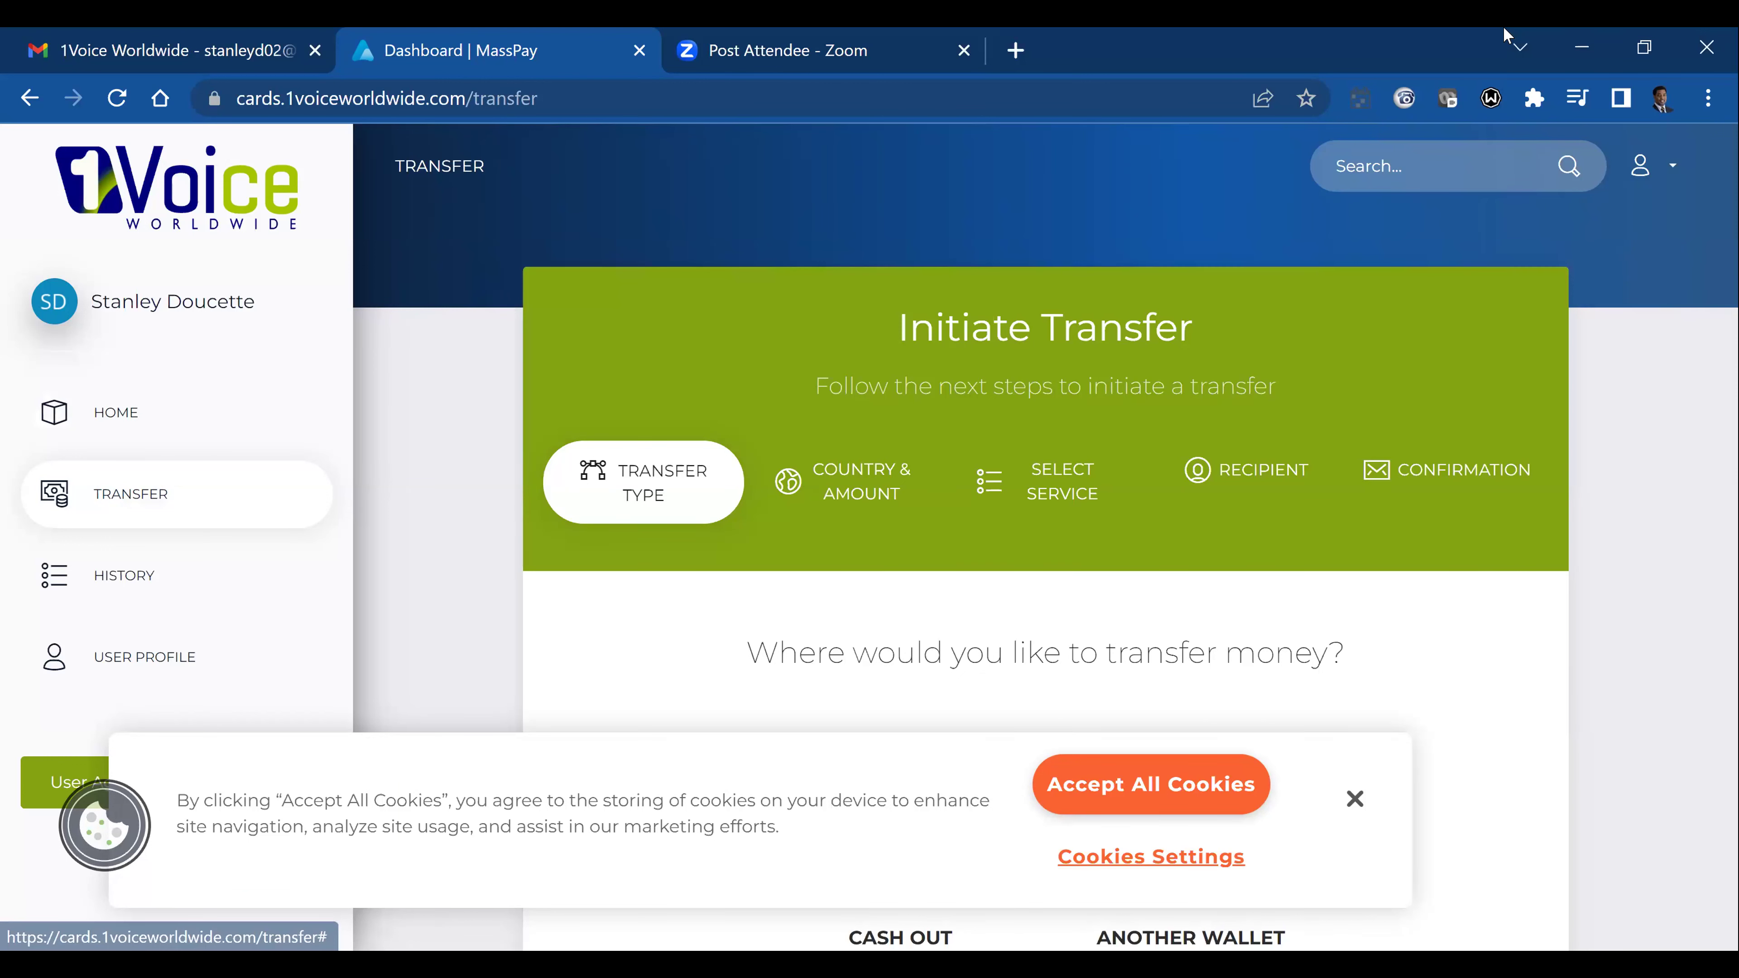
{"action": "left_click", "coordinate": [1356, 796]}
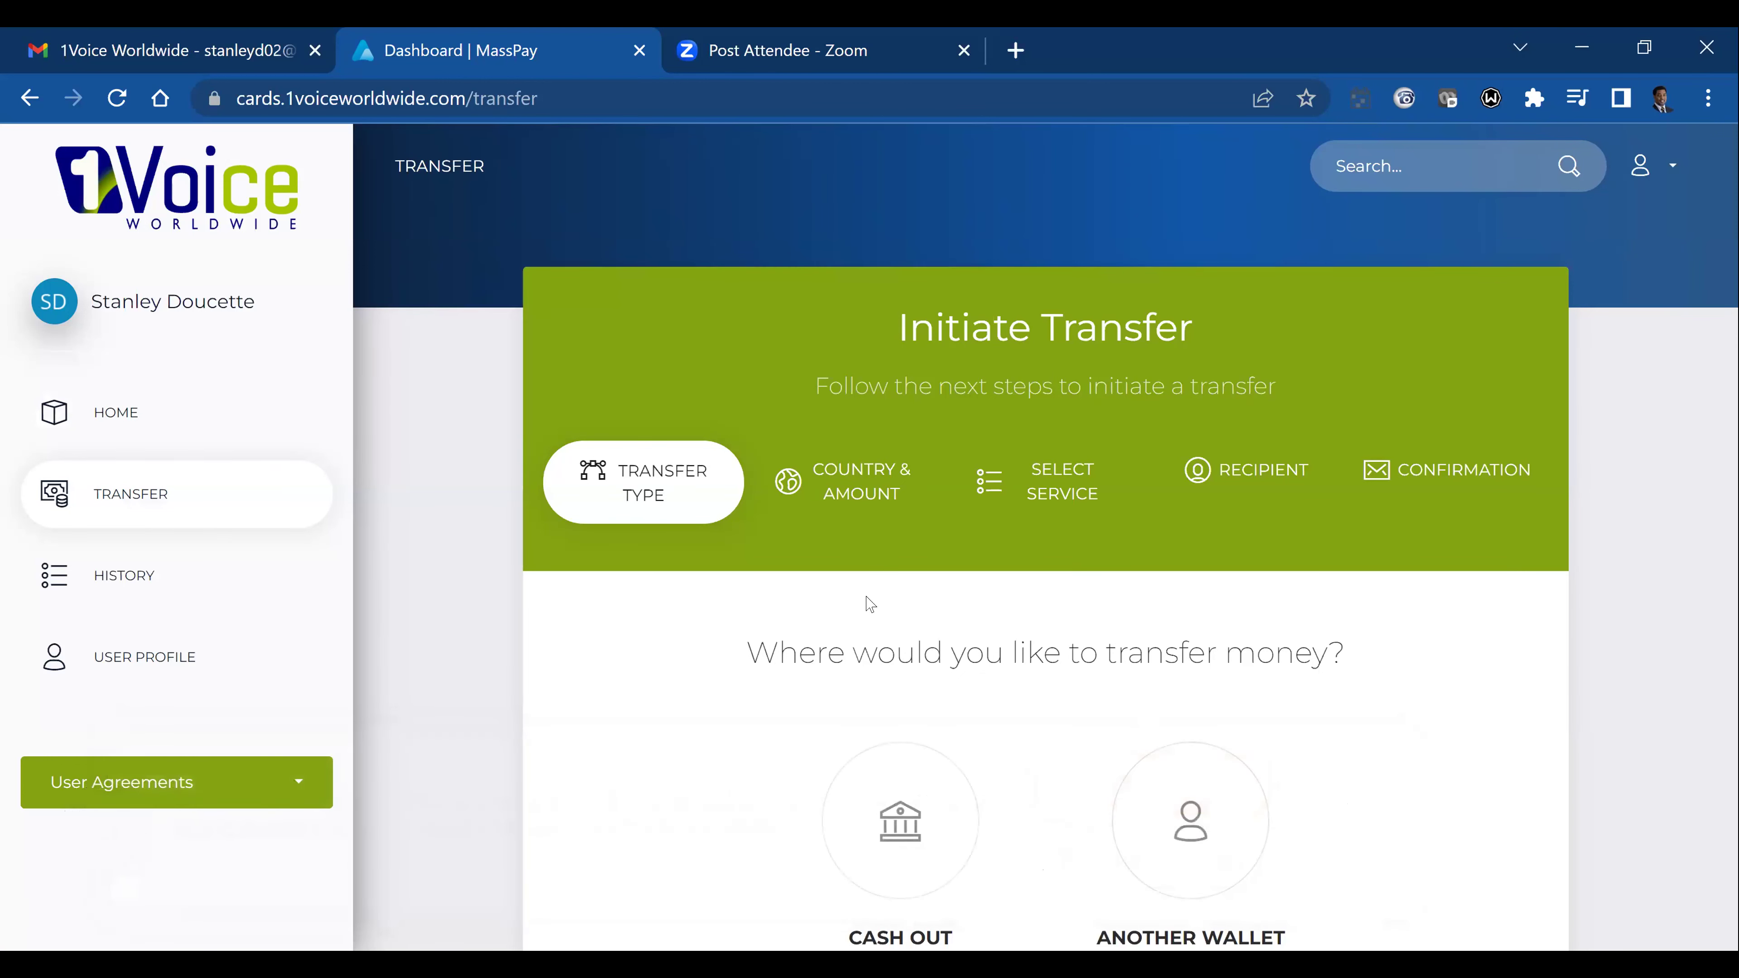
- Choose Cash Out as the transfer type and dismiss the cookie notice
{"action": "scroll", "coordinate": [1078, 597], "scroll_direction": "down", "scroll_amount": 1}
{"action": "scroll", "coordinate": [1078, 598], "scroll_direction": "down", "scroll_amount": 3}
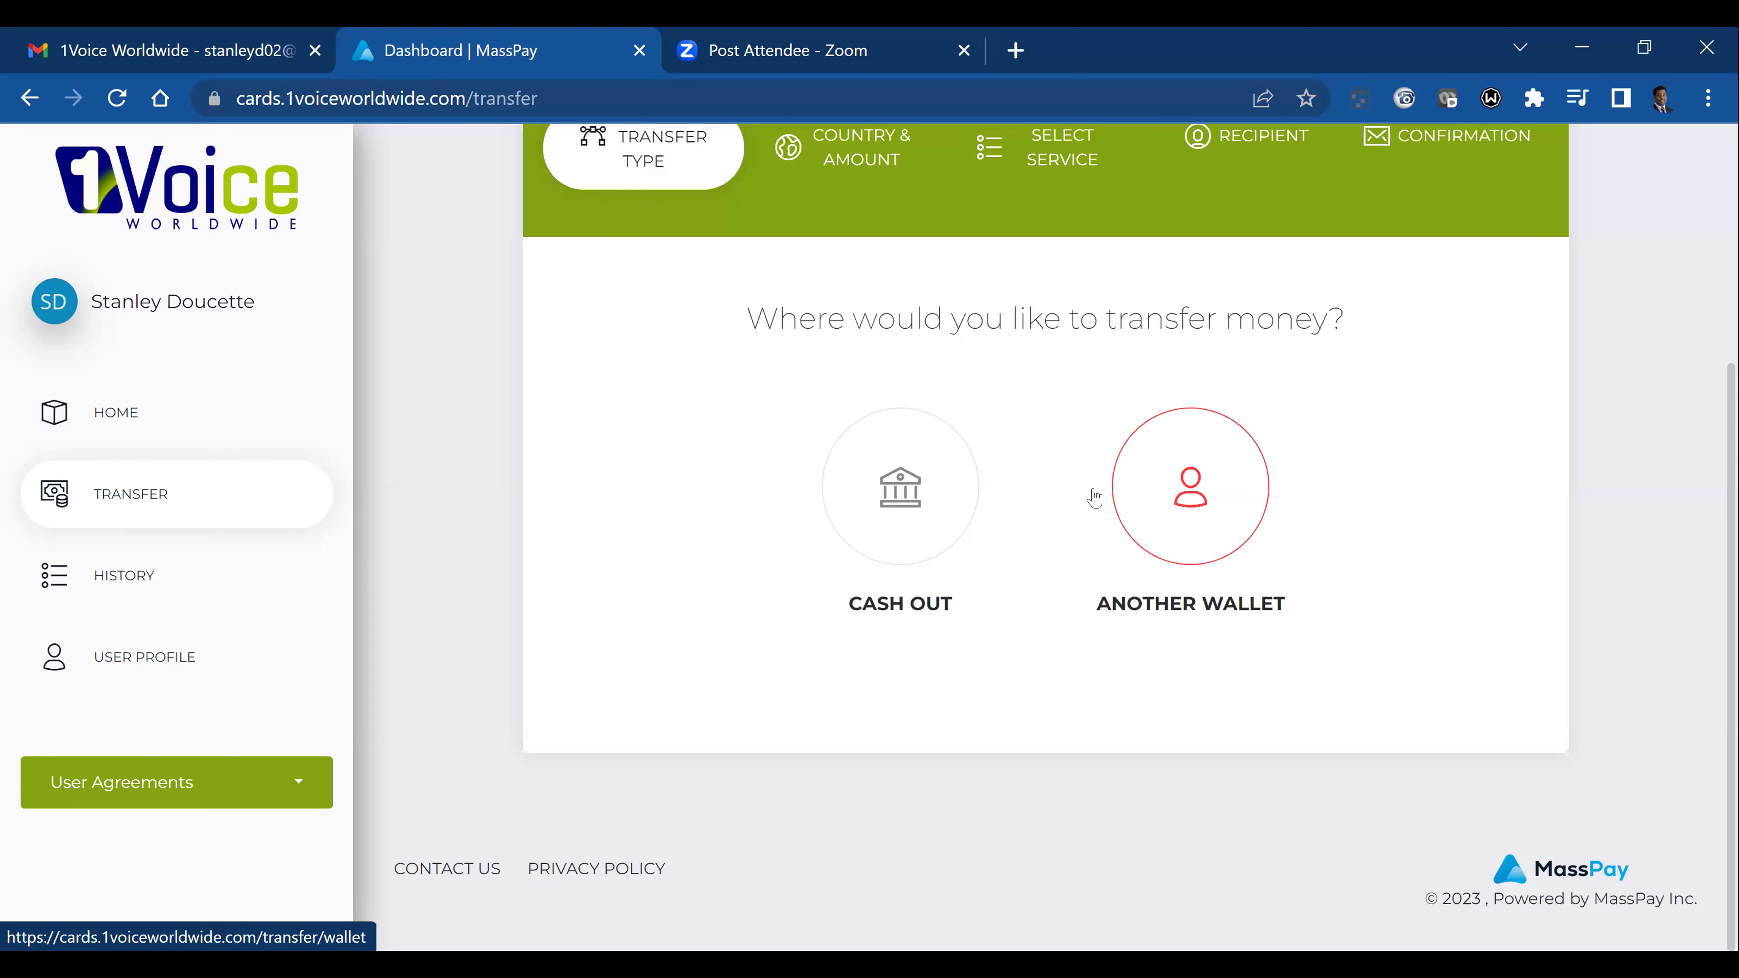
{"action": "left_click", "coordinate": [900, 484]}
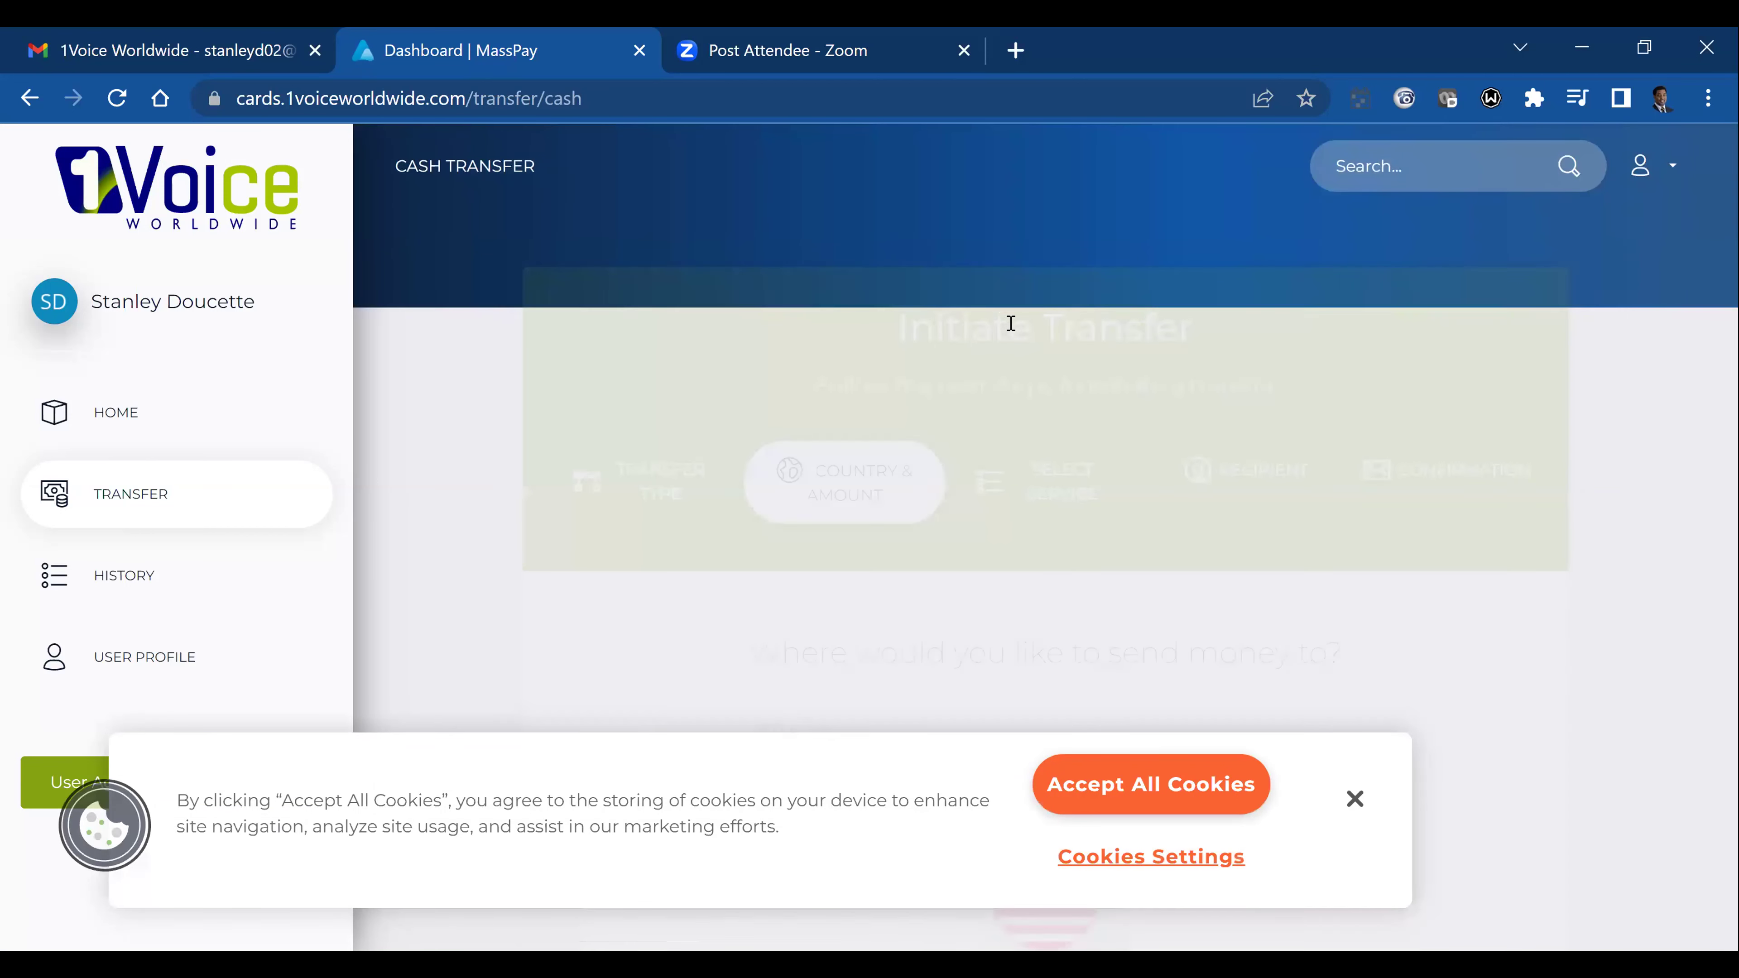
{"action": "left_click", "coordinate": [1354, 799]}
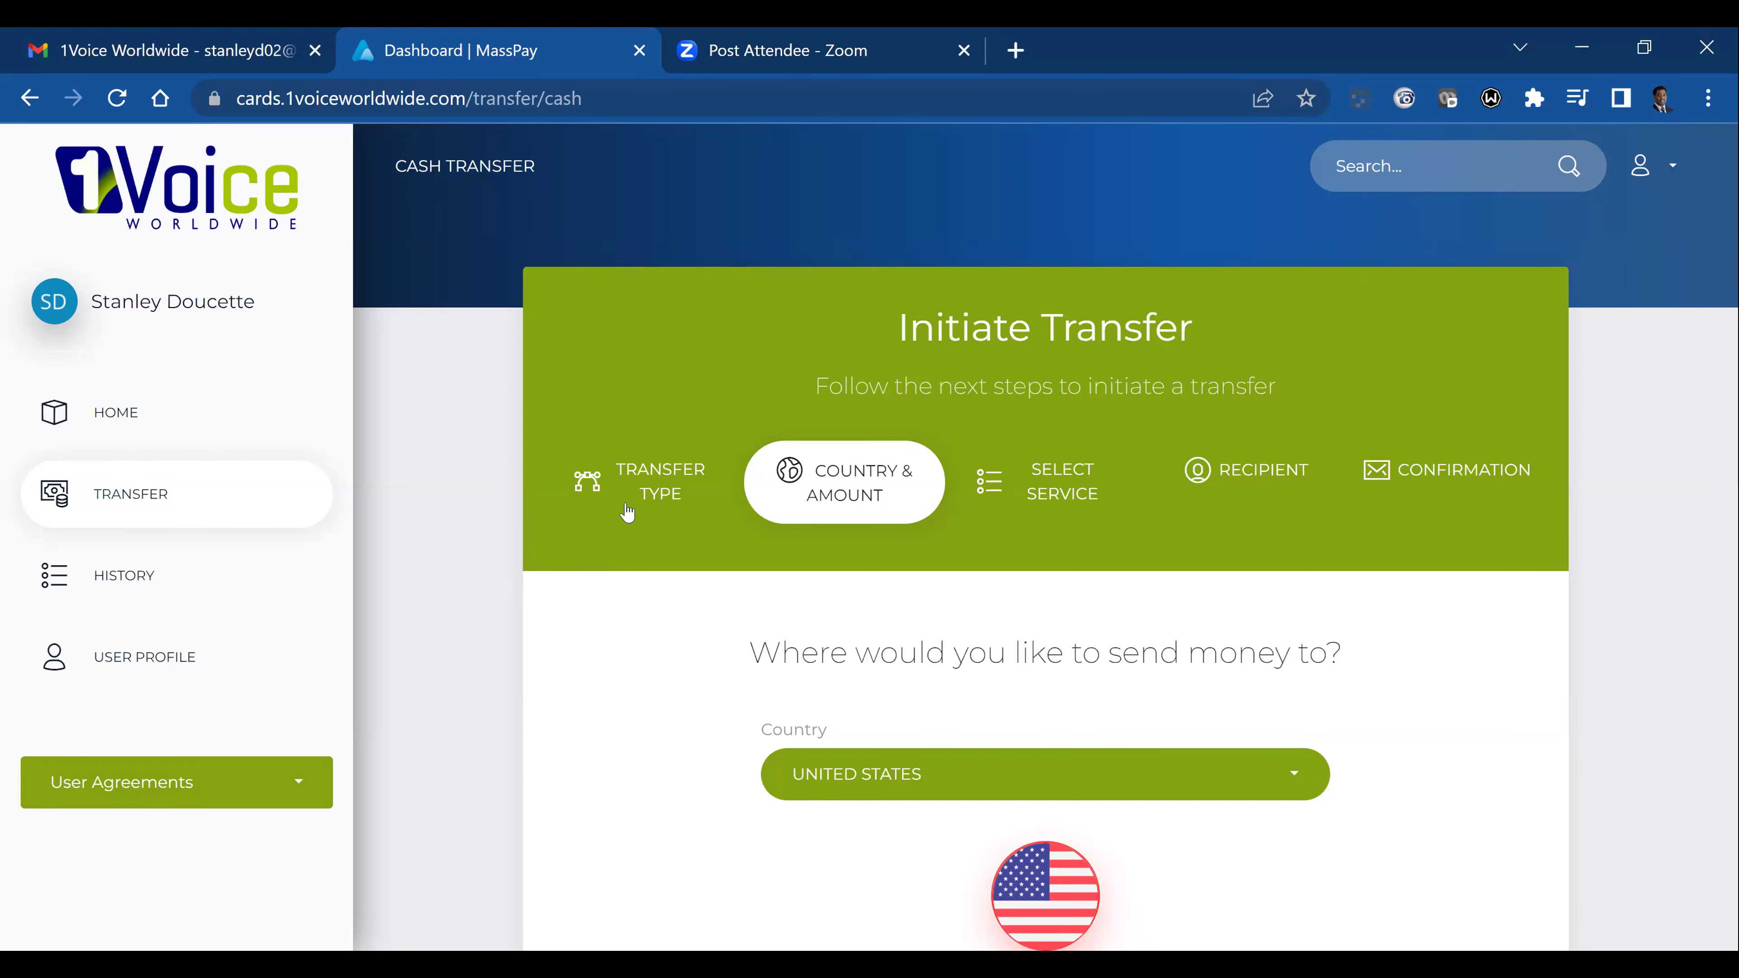
- Set the cash transfer amount to 1 for the United States
{"action": "scroll", "coordinate": [1474, 661], "scroll_direction": "down", "scroll_amount": 3}
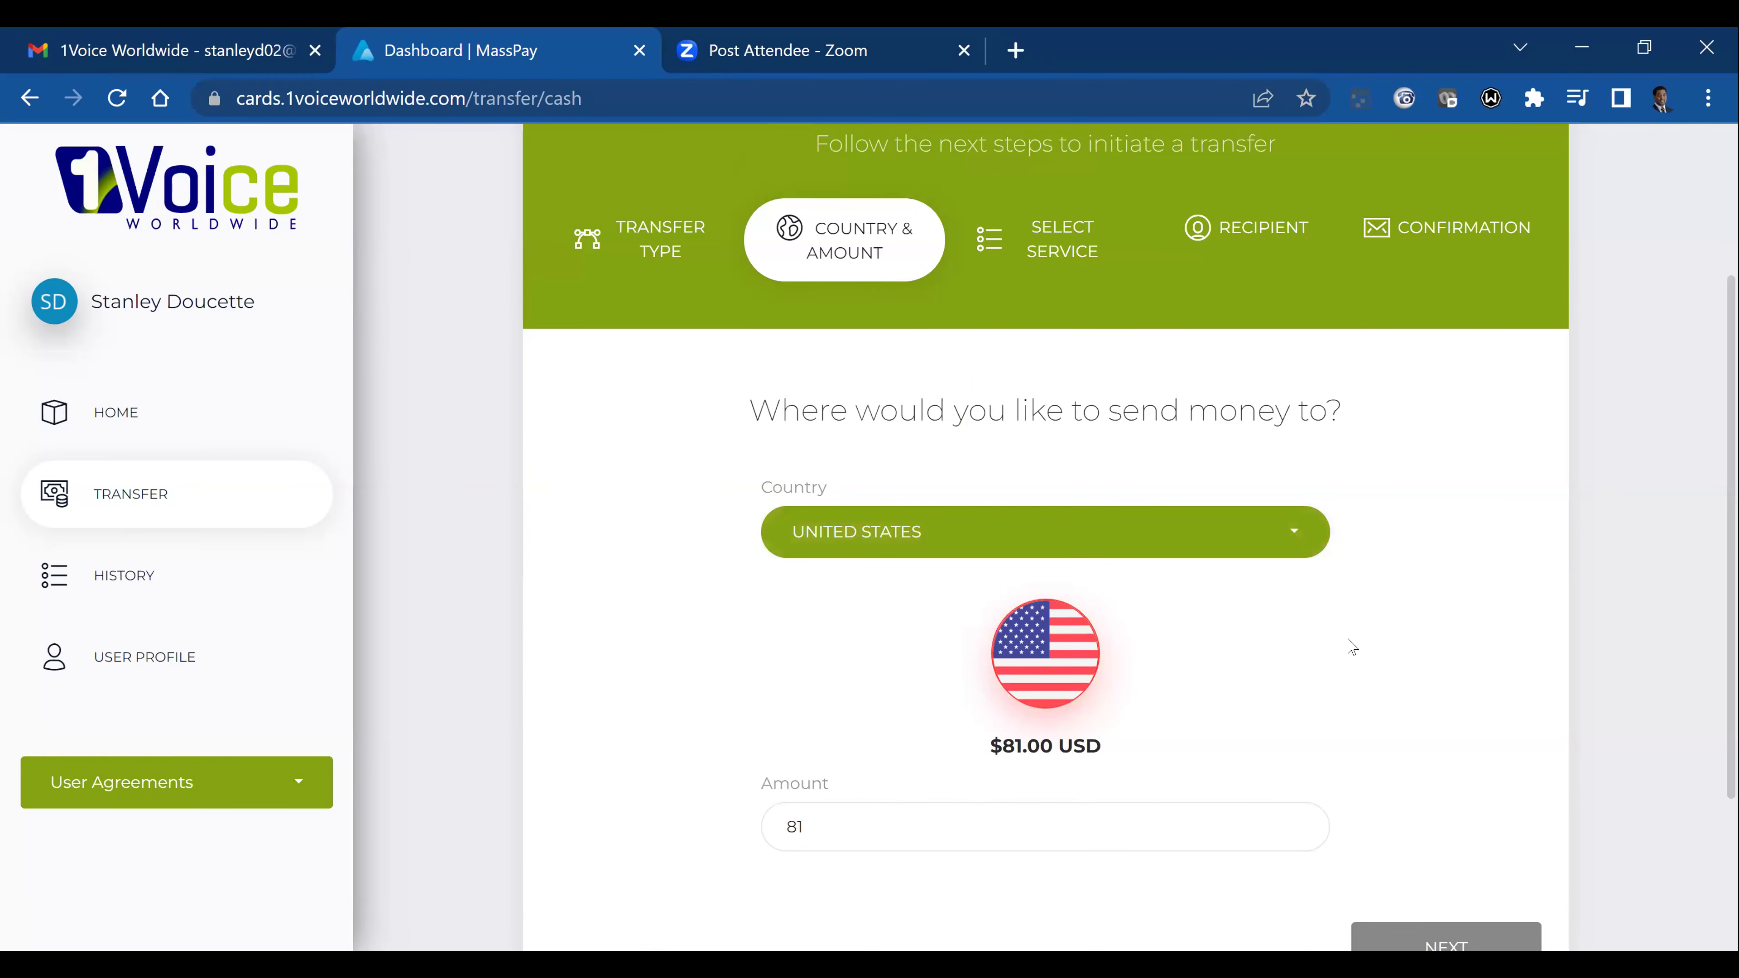
{"action": "scroll", "coordinate": [1347, 648], "scroll_direction": "down", "scroll_amount": 3}
{"action": "left_click", "coordinate": [786, 594]}
{"action": "key", "text": "Delete"}
{"action": "key", "text": "Delete"}
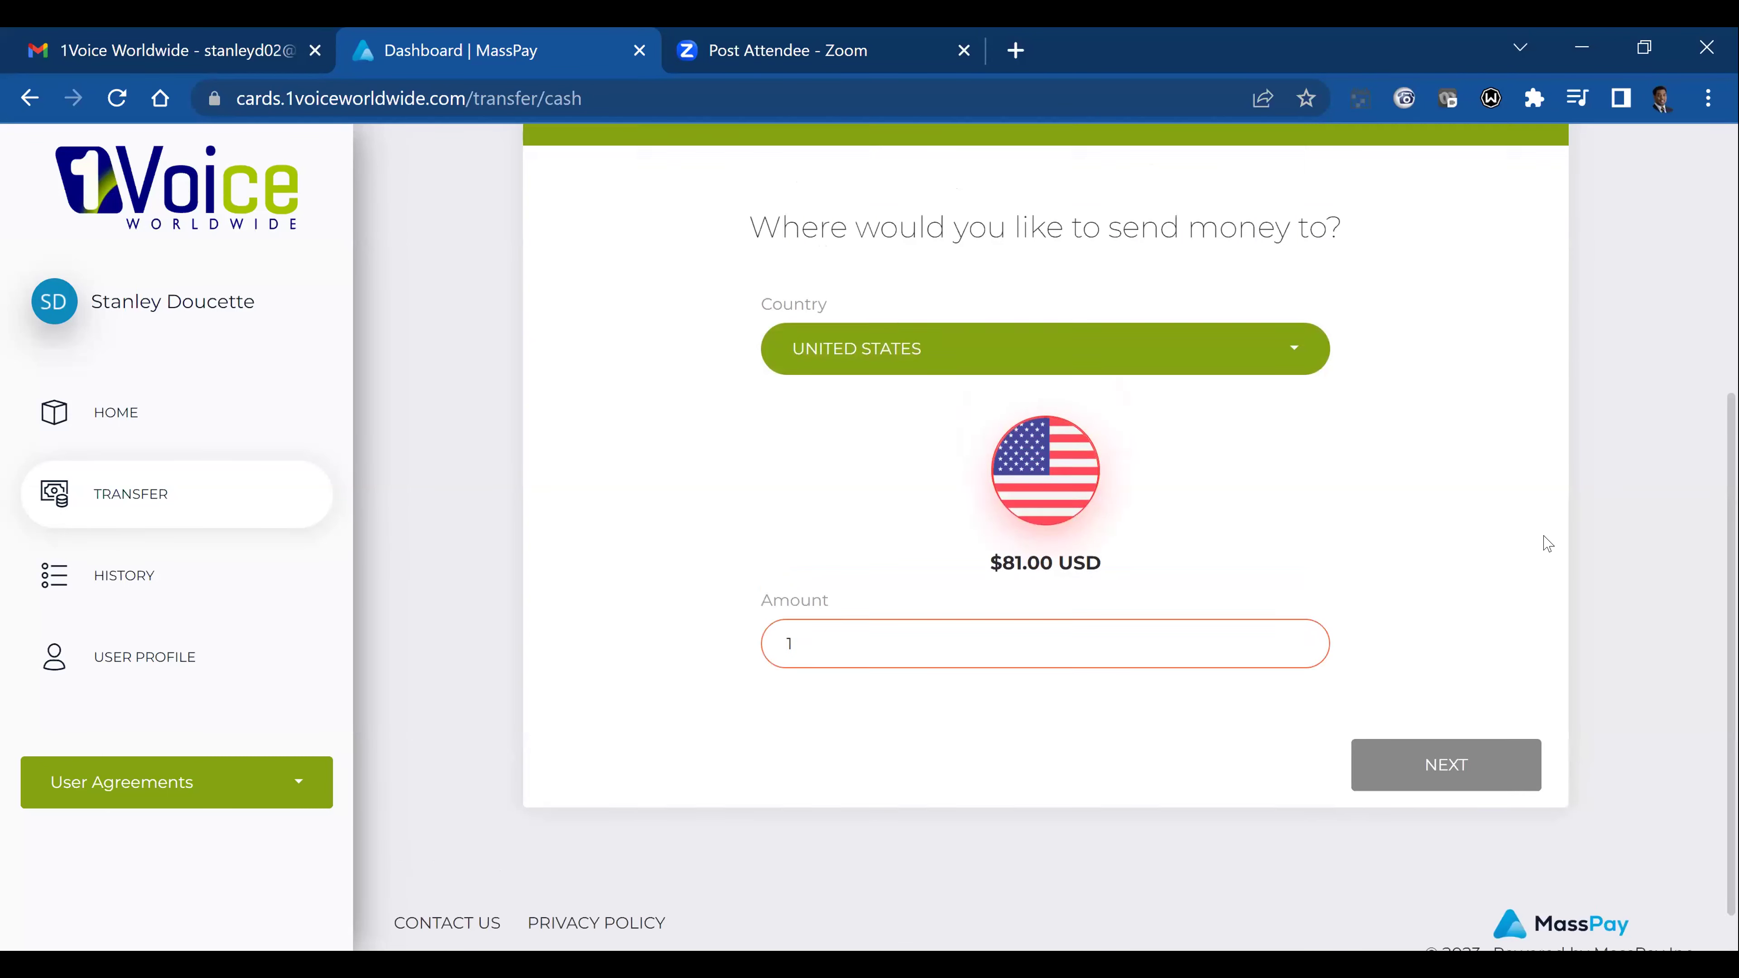
- Examine the cash transfer form's stages, destination country and amount field
{"action": "scroll", "coordinate": [1545, 543], "scroll_direction": "up", "scroll_amount": 5}
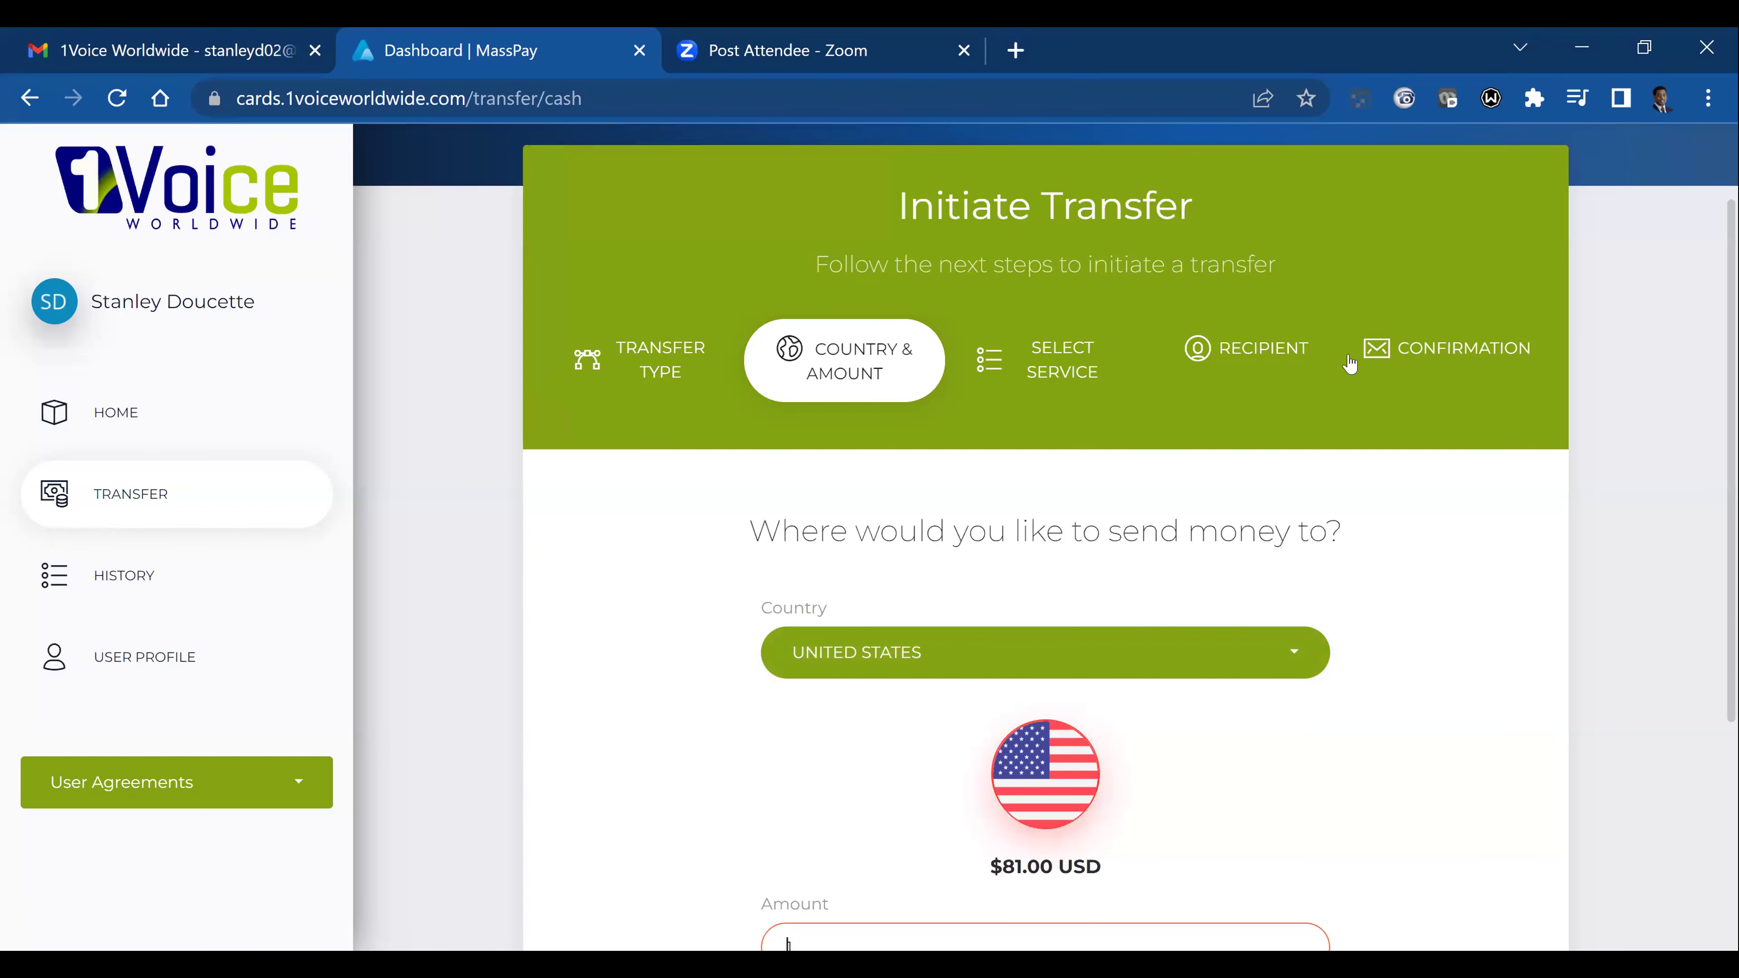
{"action": "scroll", "coordinate": [1359, 548], "scroll_direction": "down", "scroll_amount": 3}
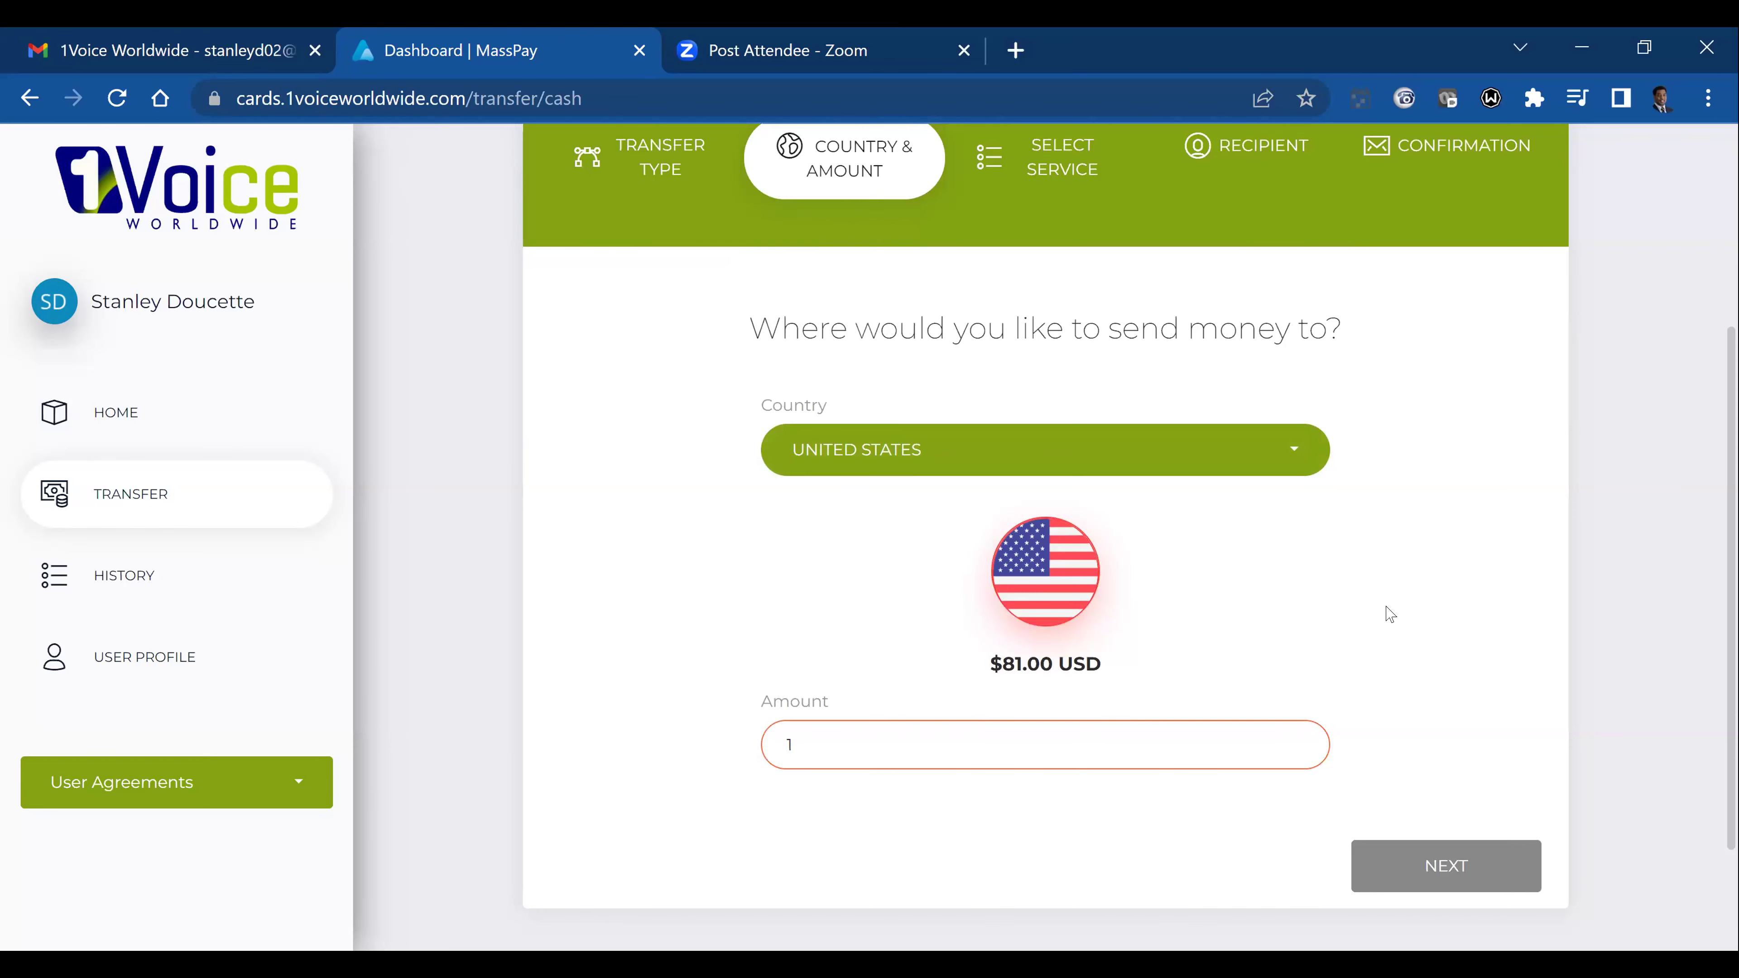
{"action": "scroll", "coordinate": [1390, 614], "scroll_direction": "up", "scroll_amount": 1}
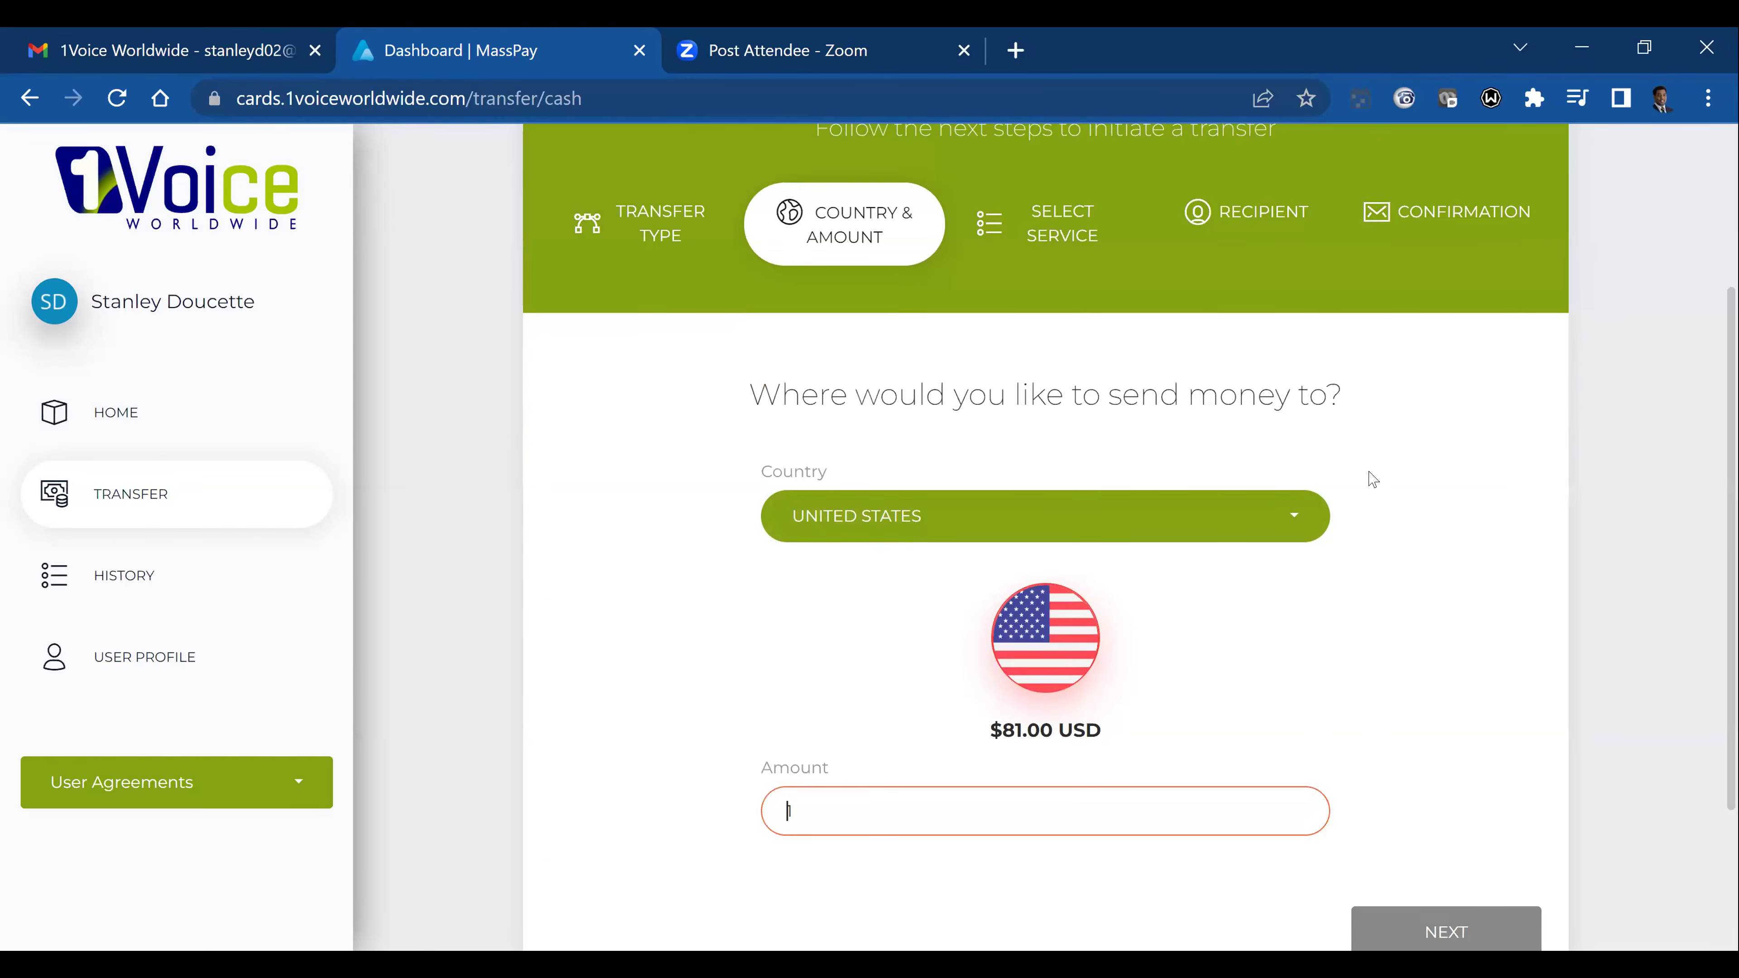
{"action": "scroll", "coordinate": [1373, 479], "scroll_direction": "down", "scroll_amount": 1}
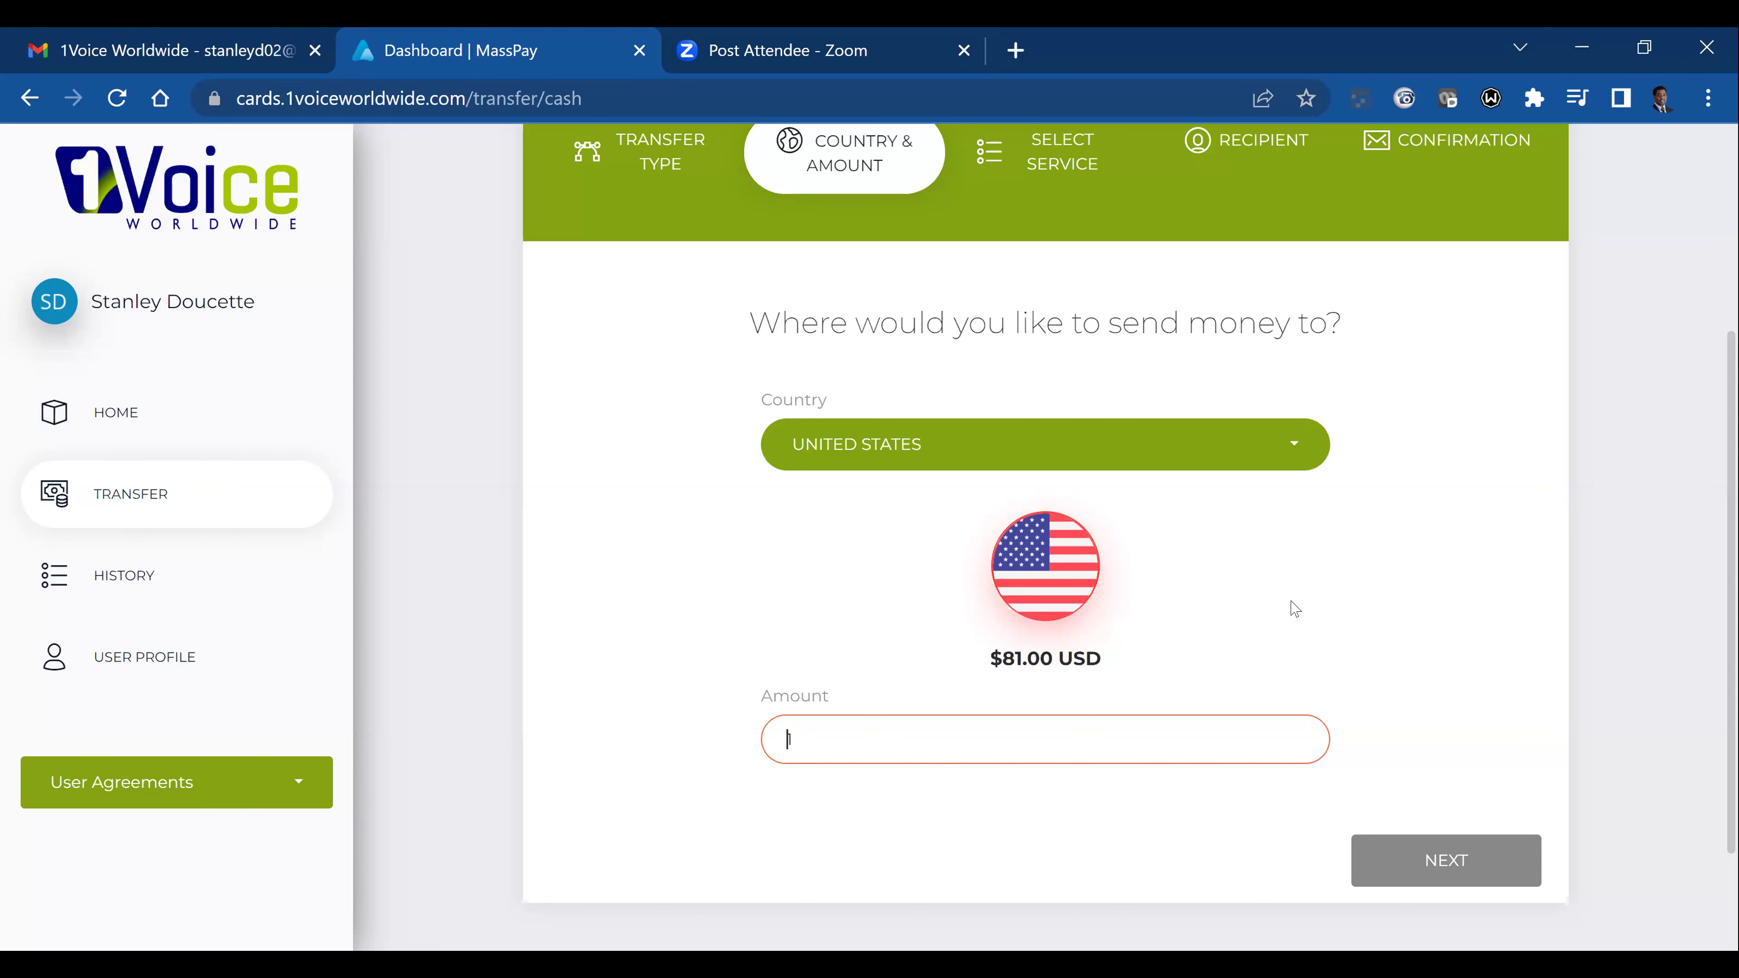
{"action": "scroll", "coordinate": [1291, 598], "scroll_direction": "down", "scroll_amount": 2}
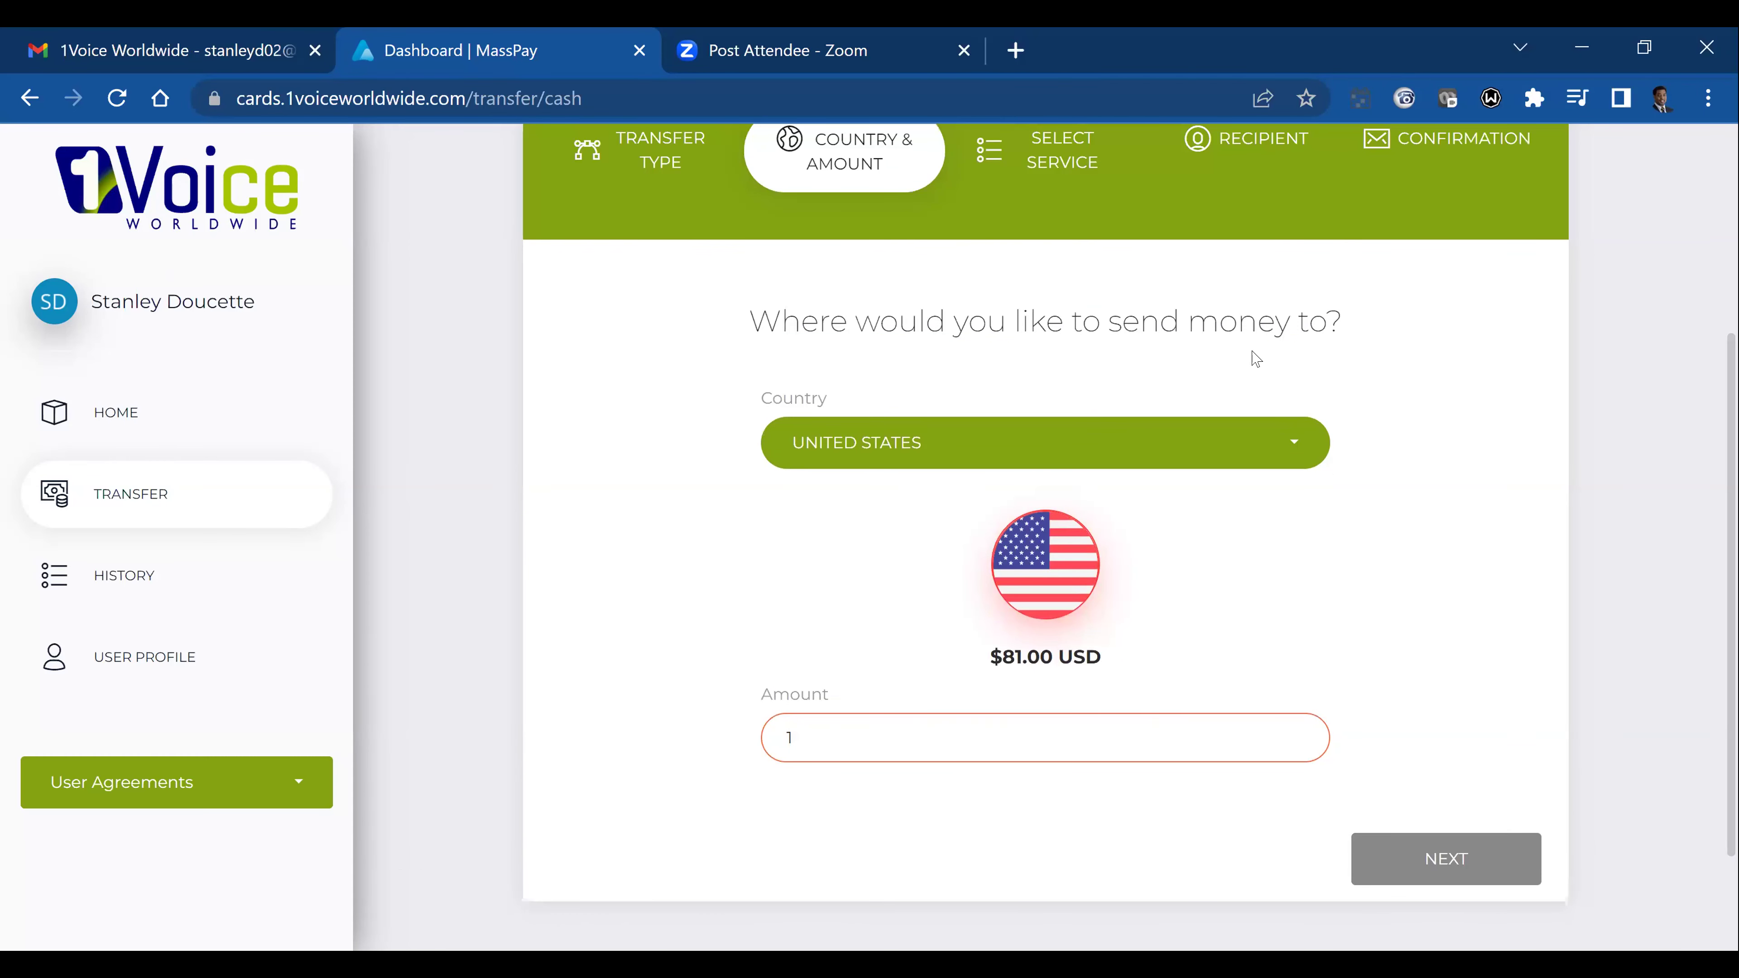
{"action": "scroll", "coordinate": [1222, 574], "scroll_direction": "down", "scroll_amount": 2}
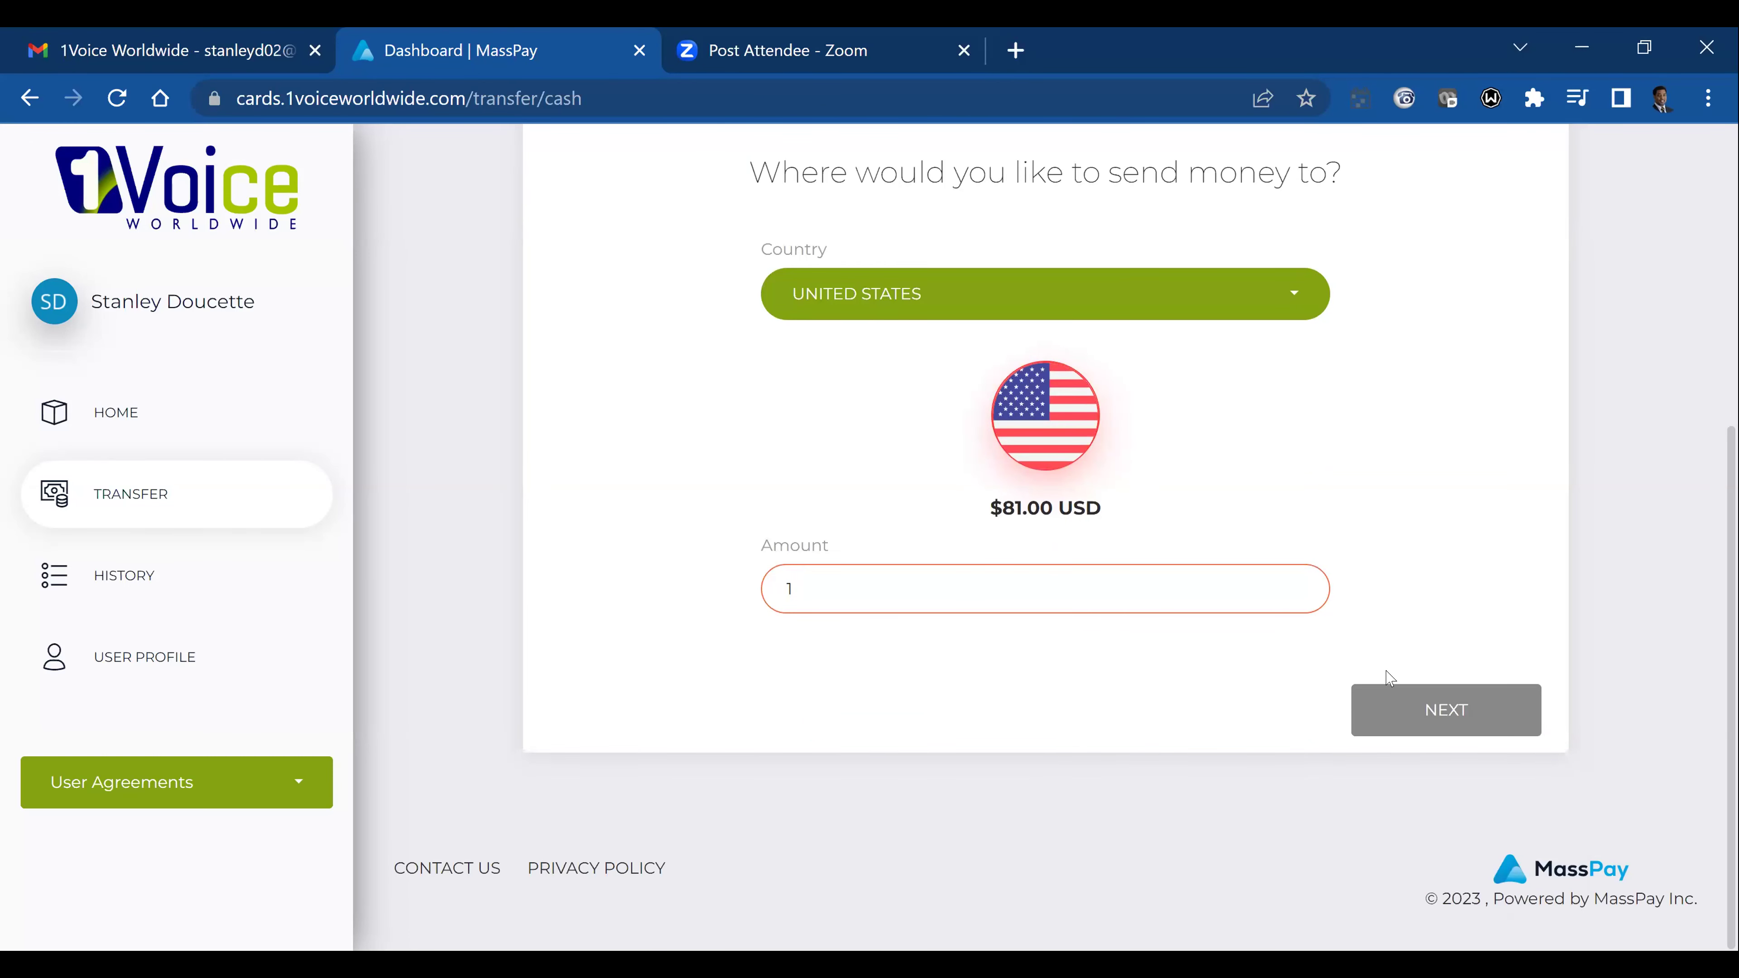
{"action": "scroll", "coordinate": [1345, 471], "scroll_direction": "up", "scroll_amount": 1}
{"action": "scroll", "coordinate": [1347, 473], "scroll_direction": "up", "scroll_amount": 5}
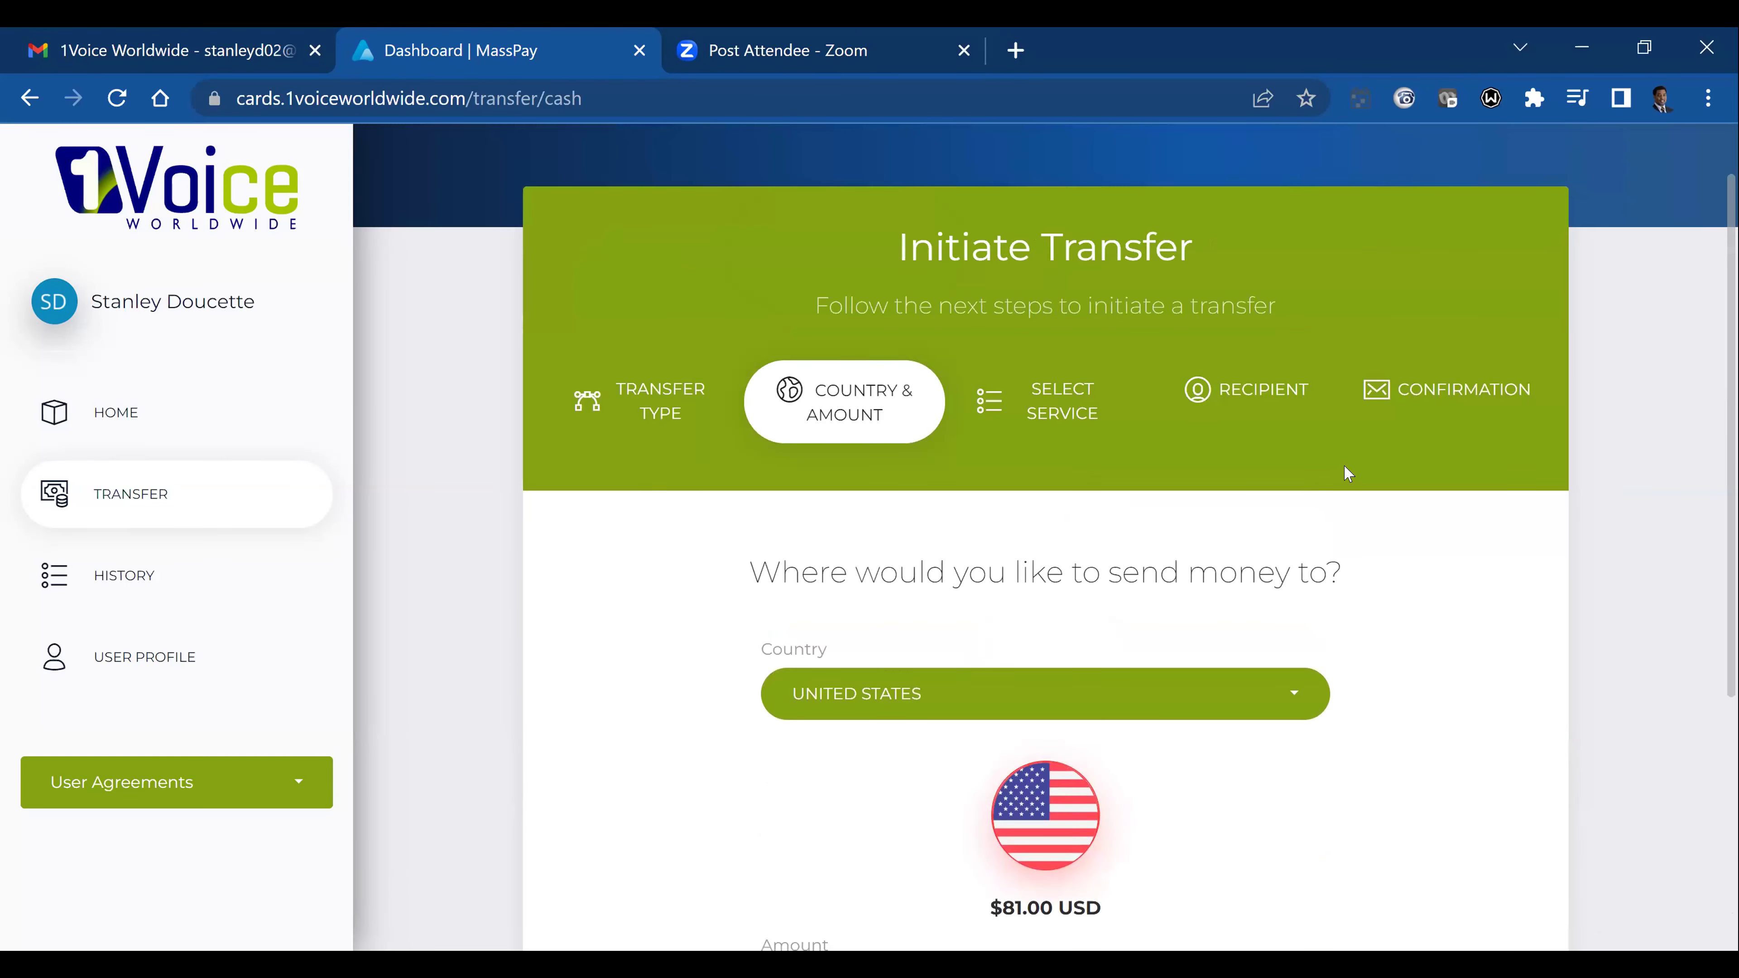
{"action": "scroll", "coordinate": [1347, 472], "scroll_direction": "down", "scroll_amount": 2}
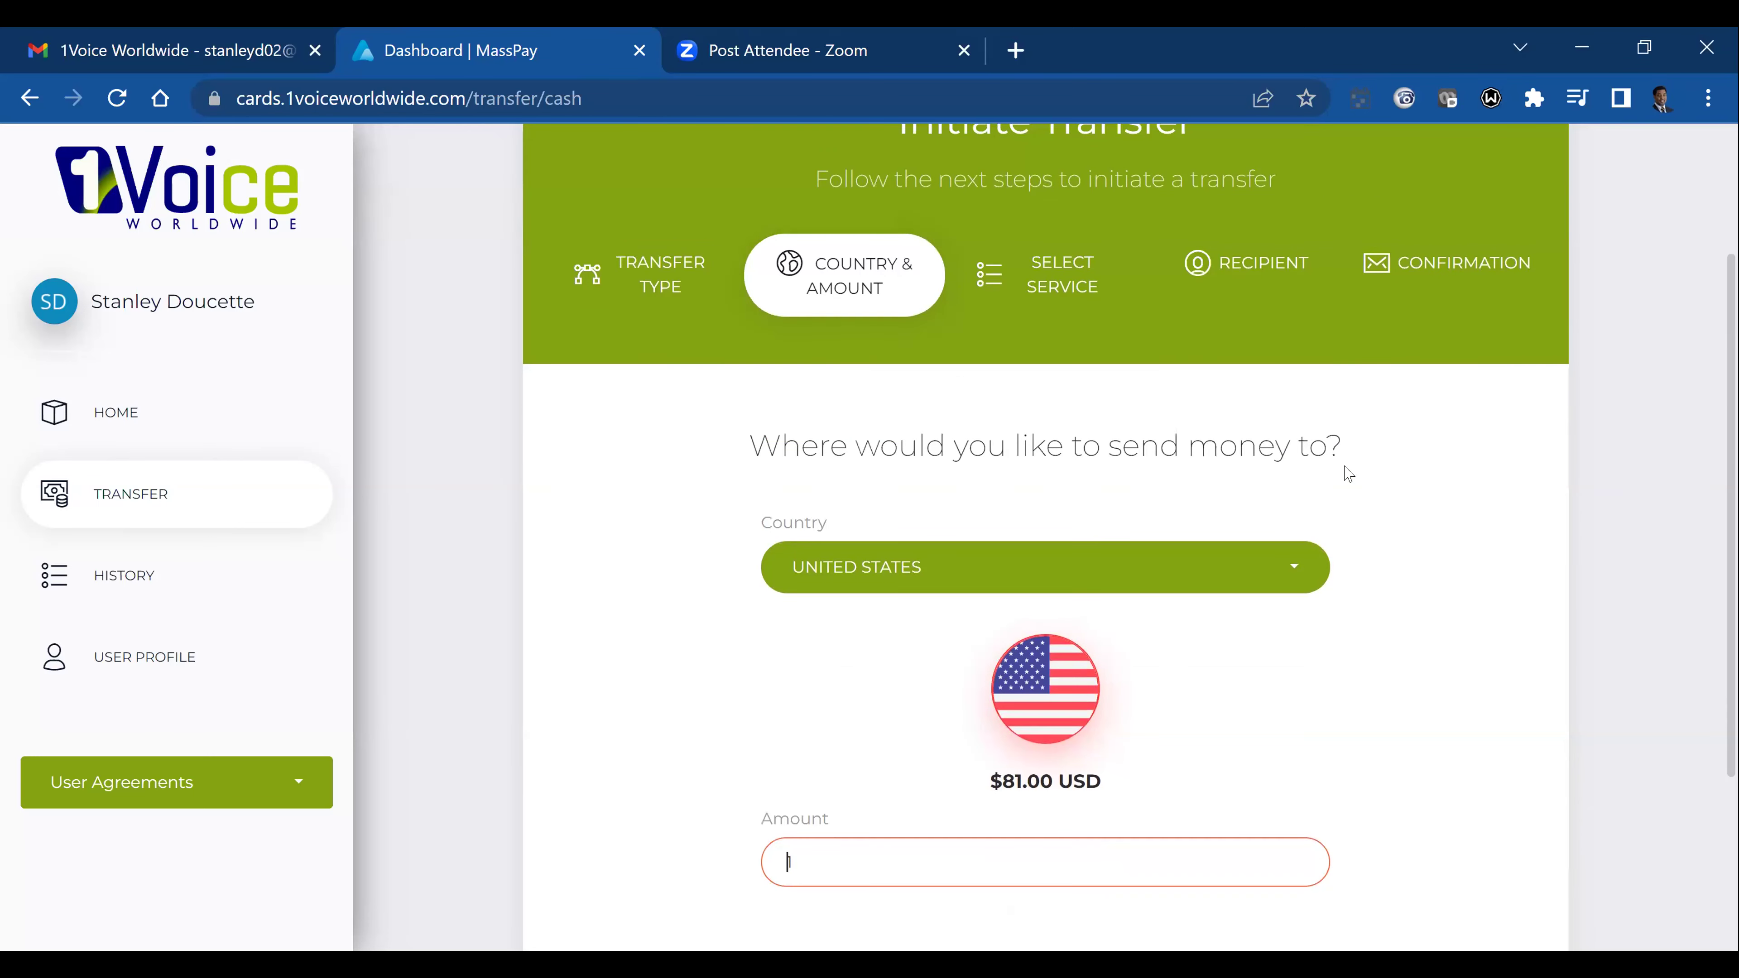